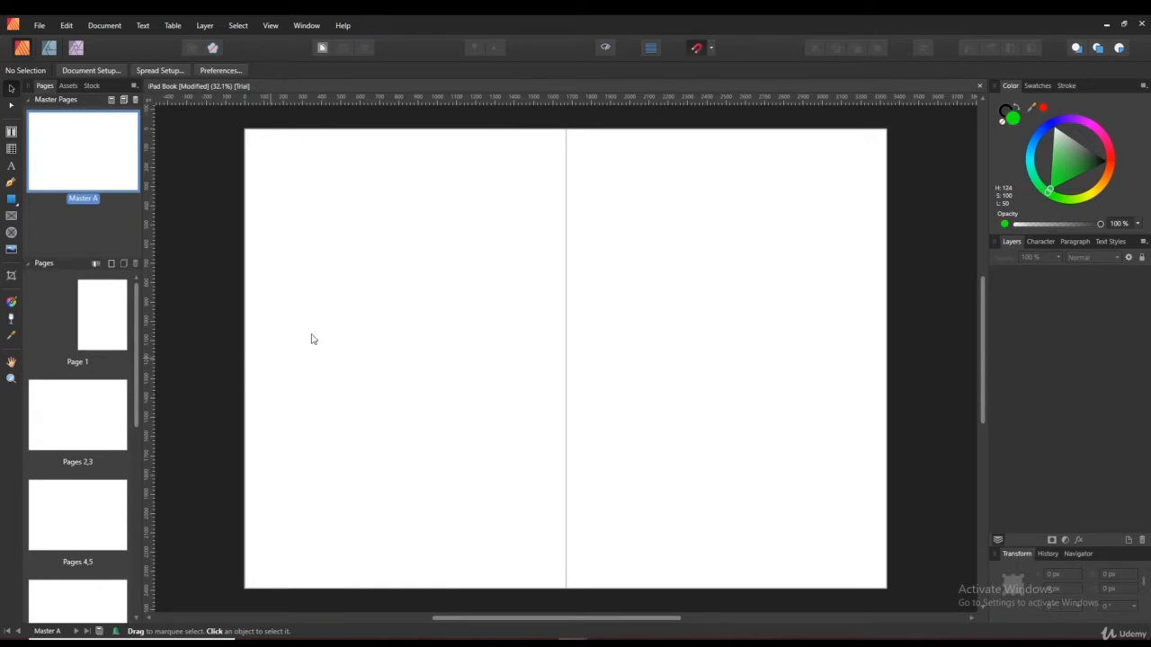
# Step: Draw a green rectangle about 3708 × 2724 px covering the whole Master A spread and extending past its page edges
pyautogui.scroll(3, 619, 377)
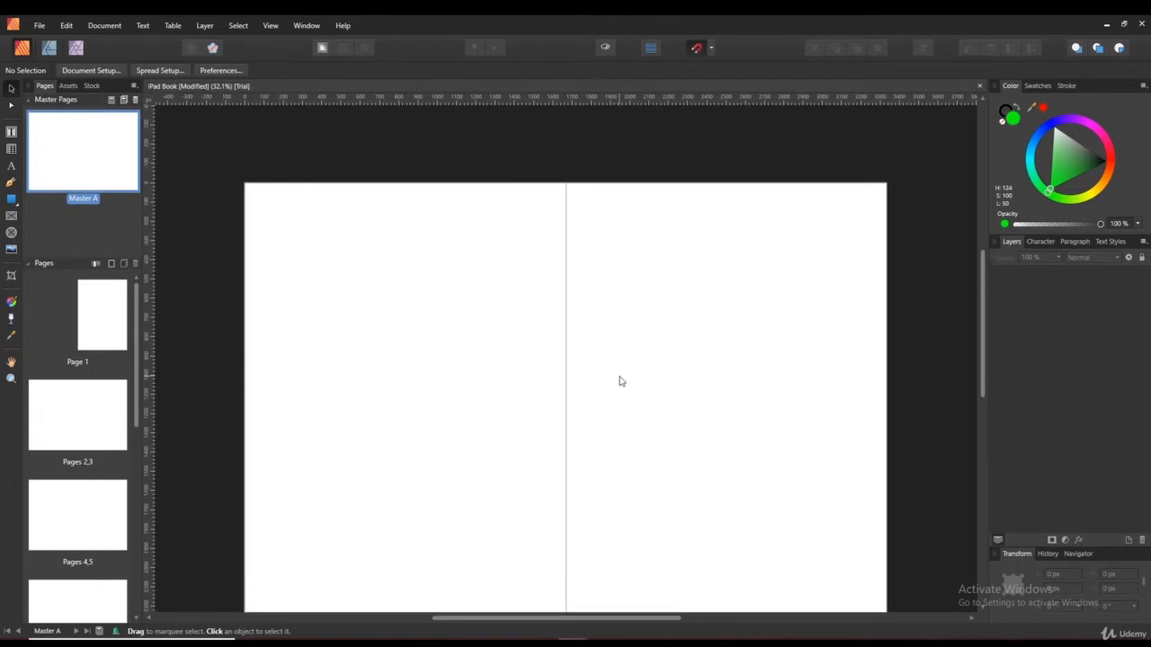
pyautogui.scroll(-2, 580, 178)
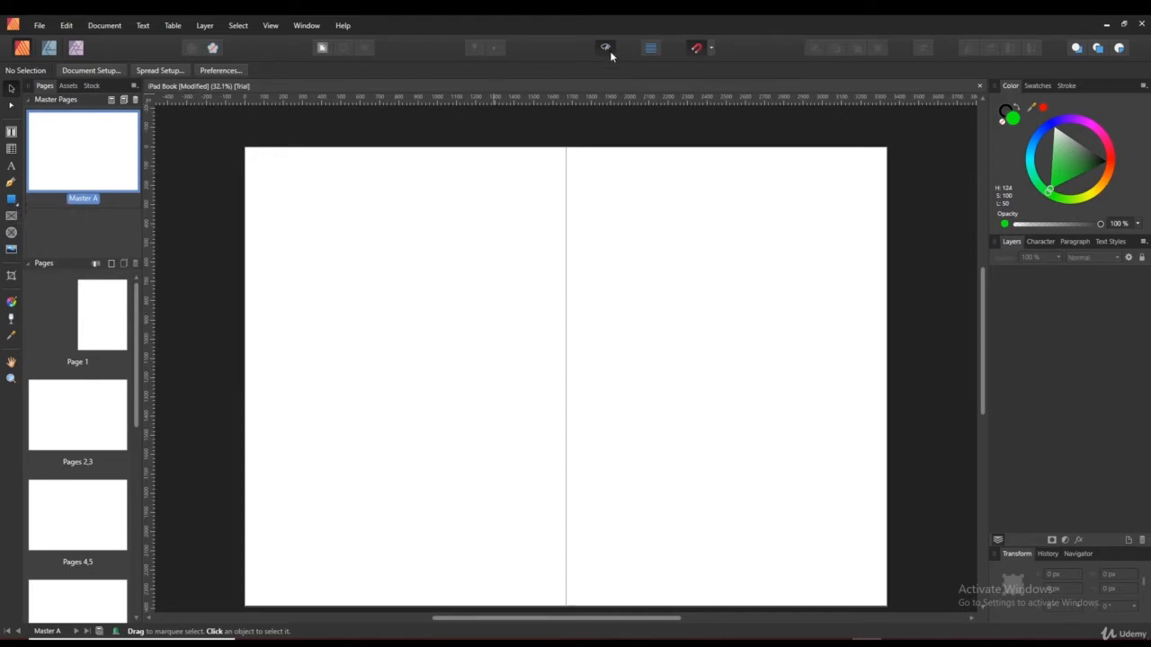
pyautogui.click(10, 201)
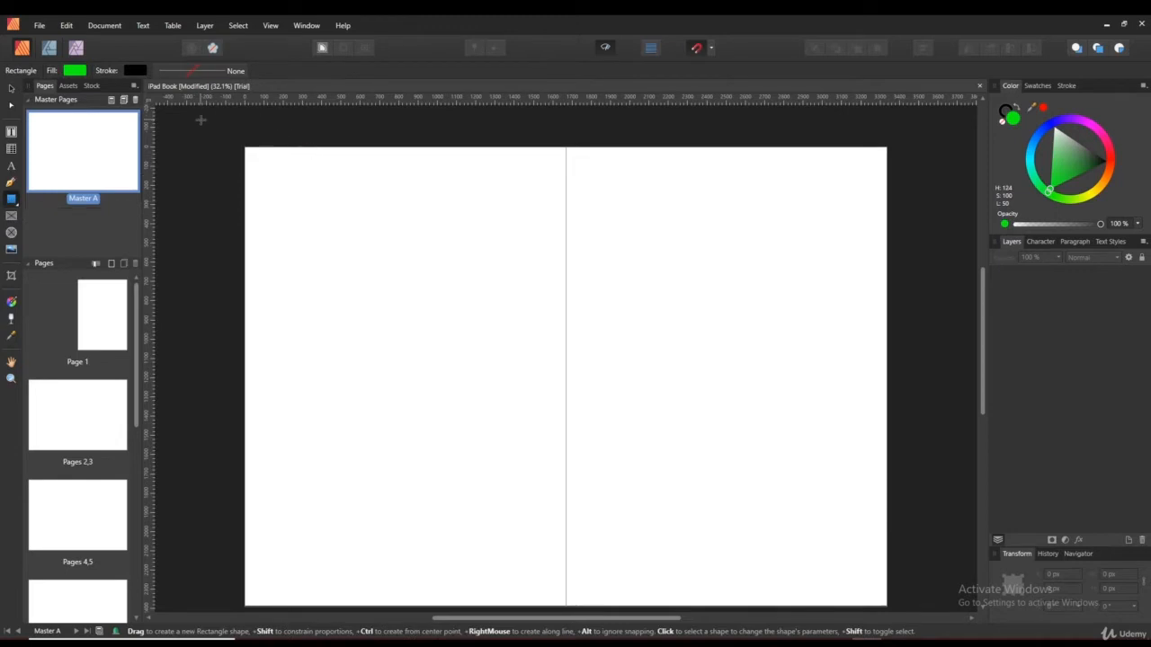
pyautogui.moveTo(201, 120)
pyautogui.mouseDown()
pyautogui.moveTo(502, 248)
pyautogui.moveTo(583, 312)
pyautogui.moveTo(773, 381)
pyautogui.moveTo(914, 591)
pyautogui.mouseUp()
pyautogui.scroll(2, 487, 368)
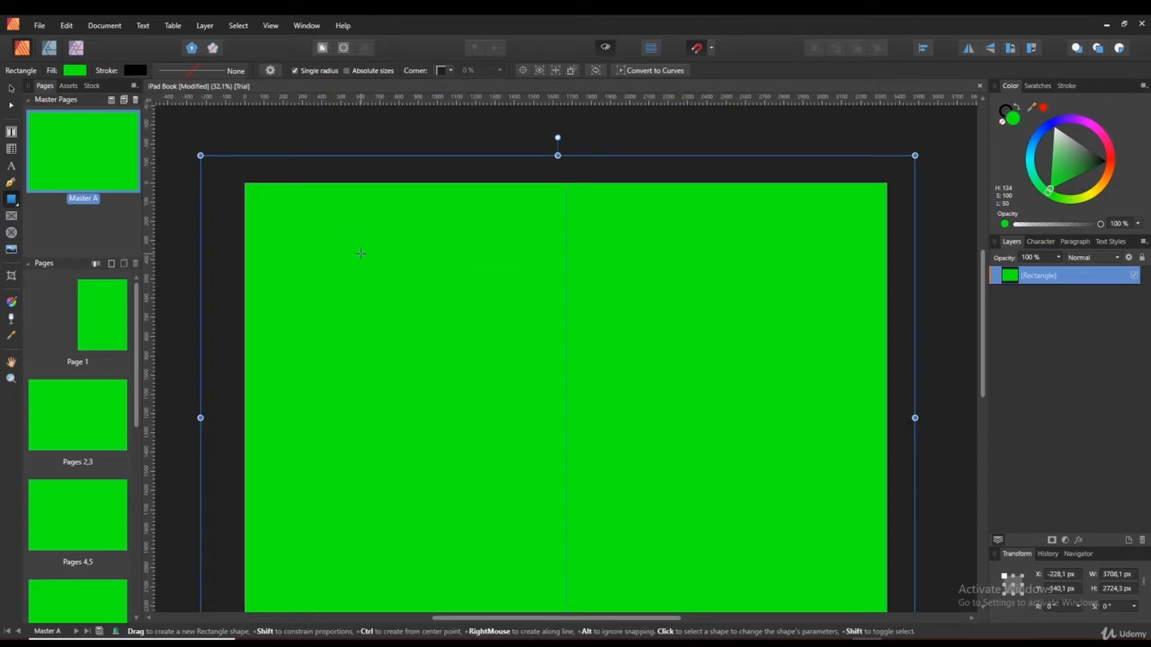
pyautogui.scroll(-1, 825, 231)
pyautogui.scroll(2, 824, 231)
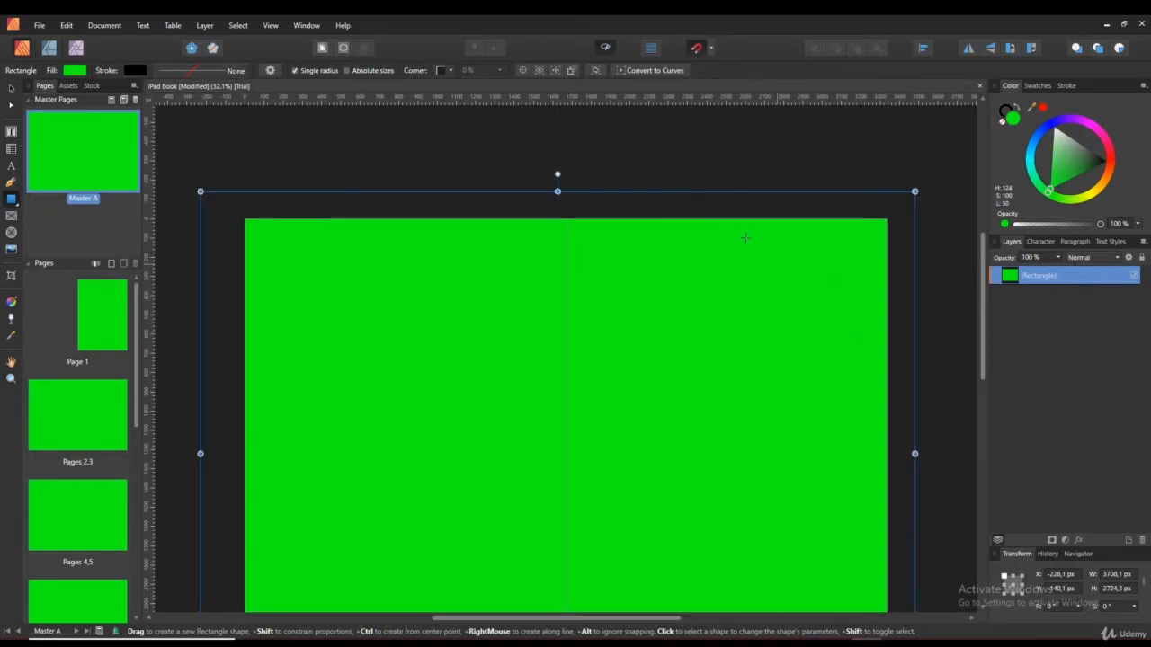
# Step: Turn off Preview Mode and inspect the parts of the green rectangle that lie outside the page edges
pyautogui.click(606, 50)
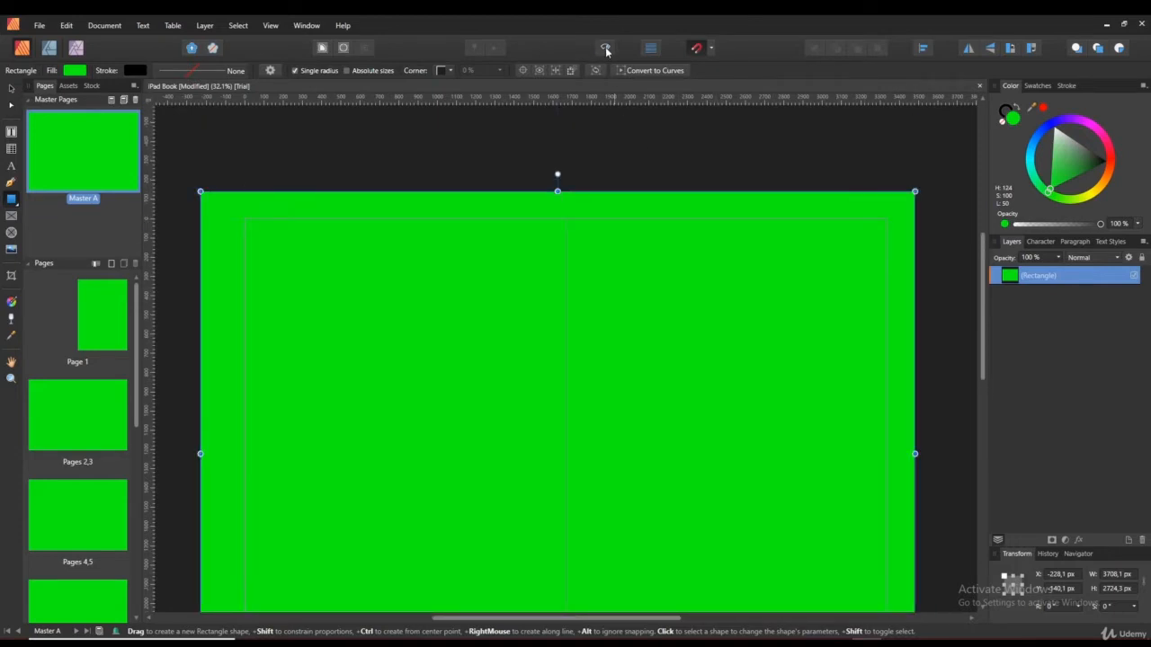
pyautogui.scroll(-2, 512, 347)
pyautogui.scroll(1, 754, 364)
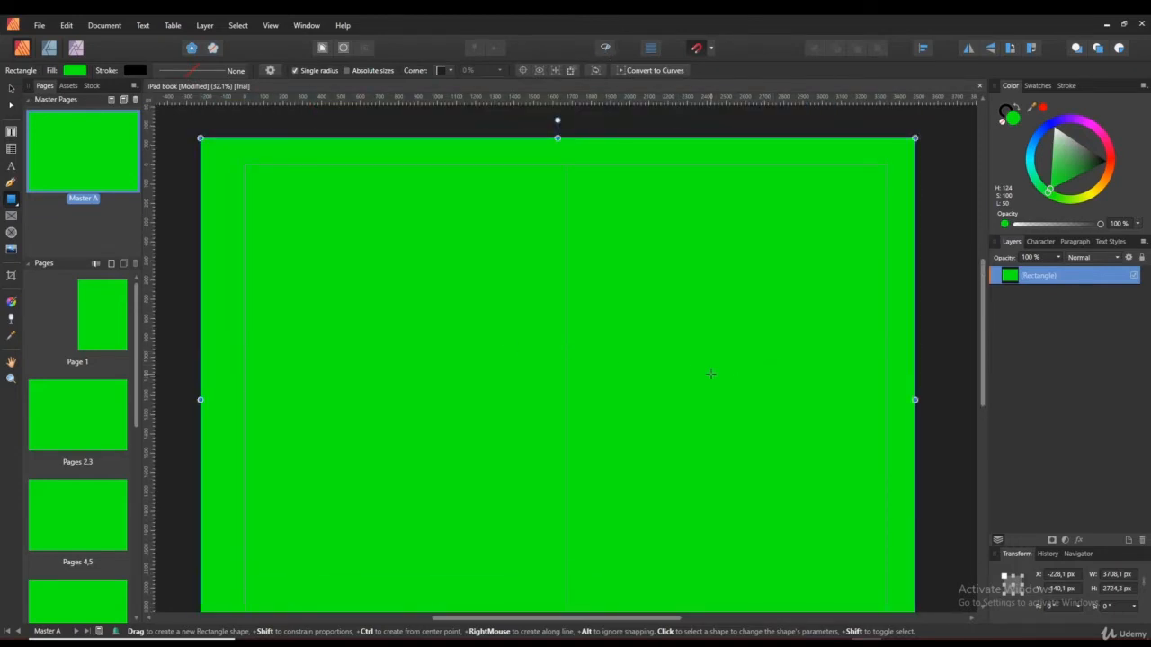
pyautogui.scroll(-1, 710, 374)
pyautogui.scroll(-3, 504, 450)
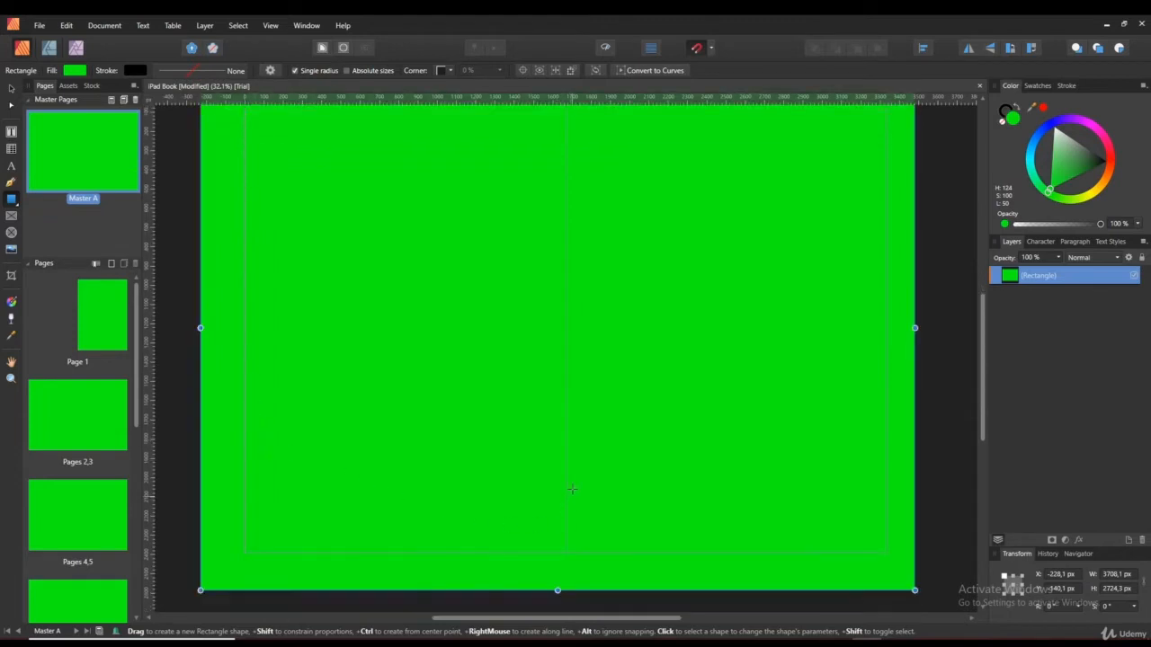
pyautogui.scroll(4, 589, 461)
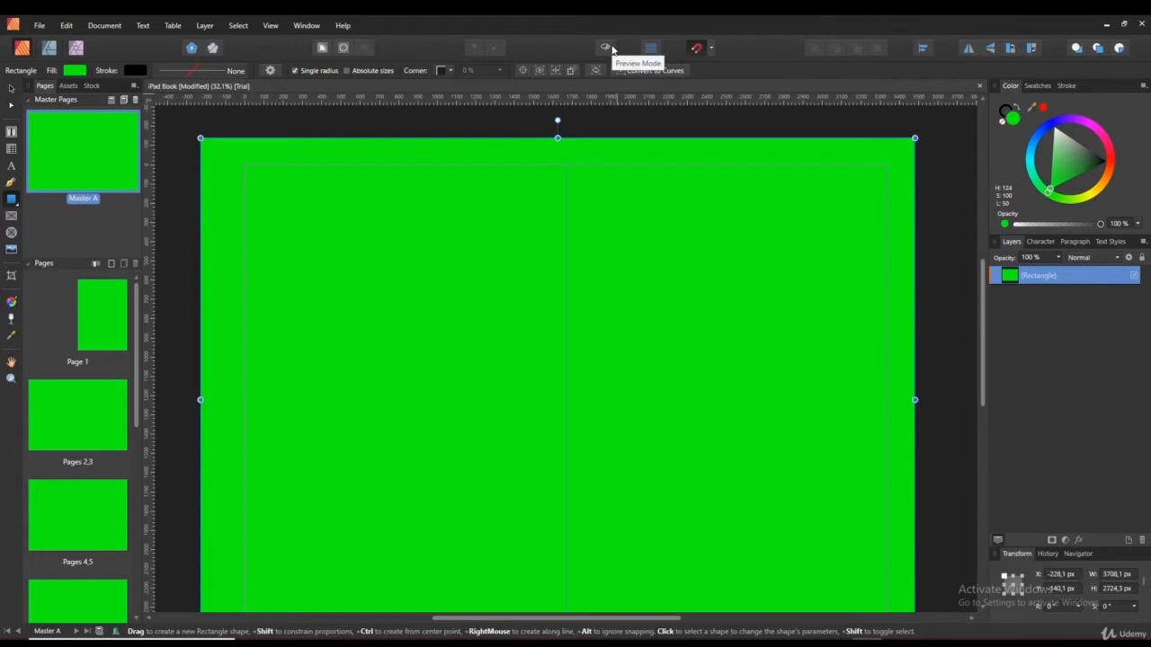
# Step: Turn Preview Mode back on and delete the green rectangle from the master spread
pyautogui.click(611, 49)
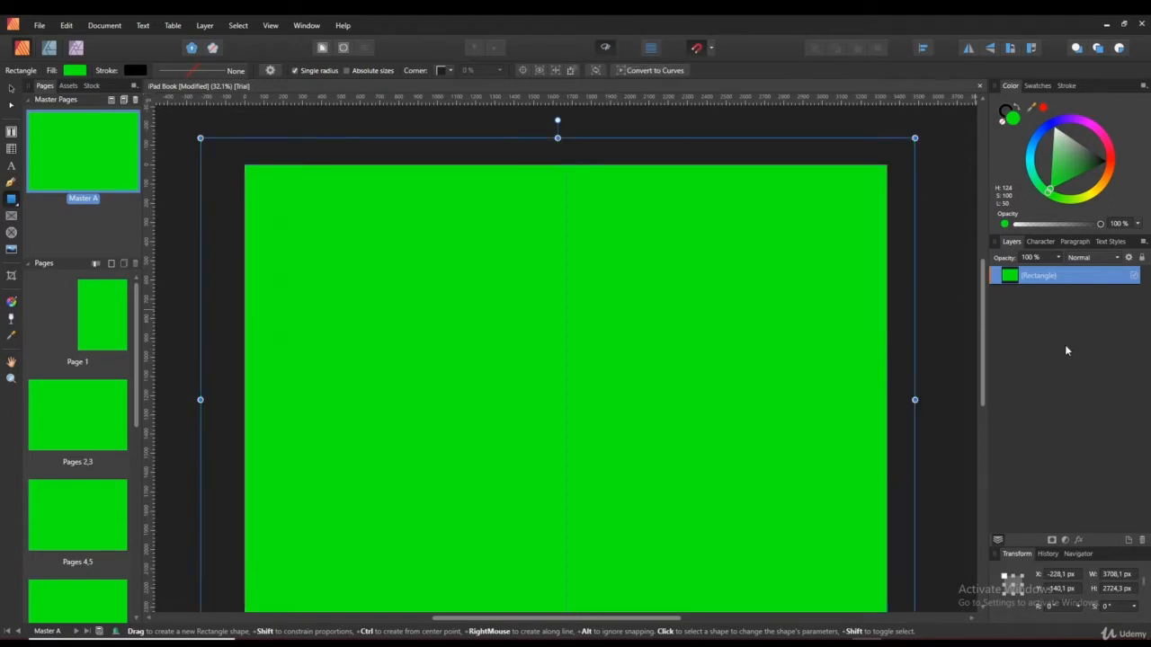
pyautogui.press('Delete')
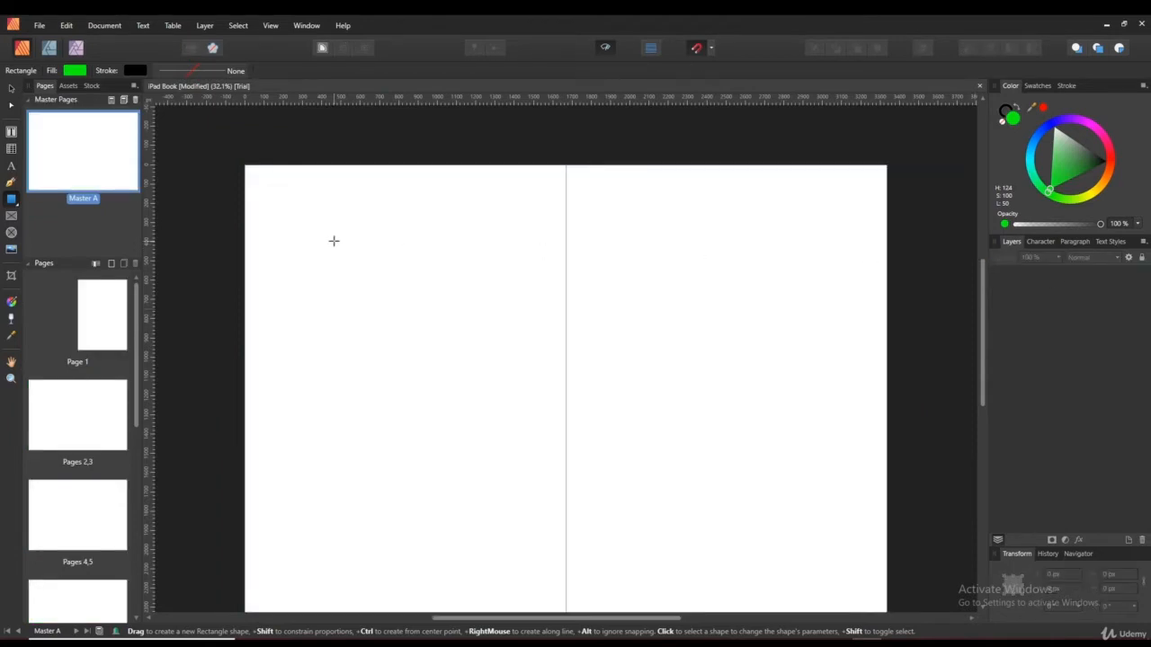
pyautogui.click(11, 90)
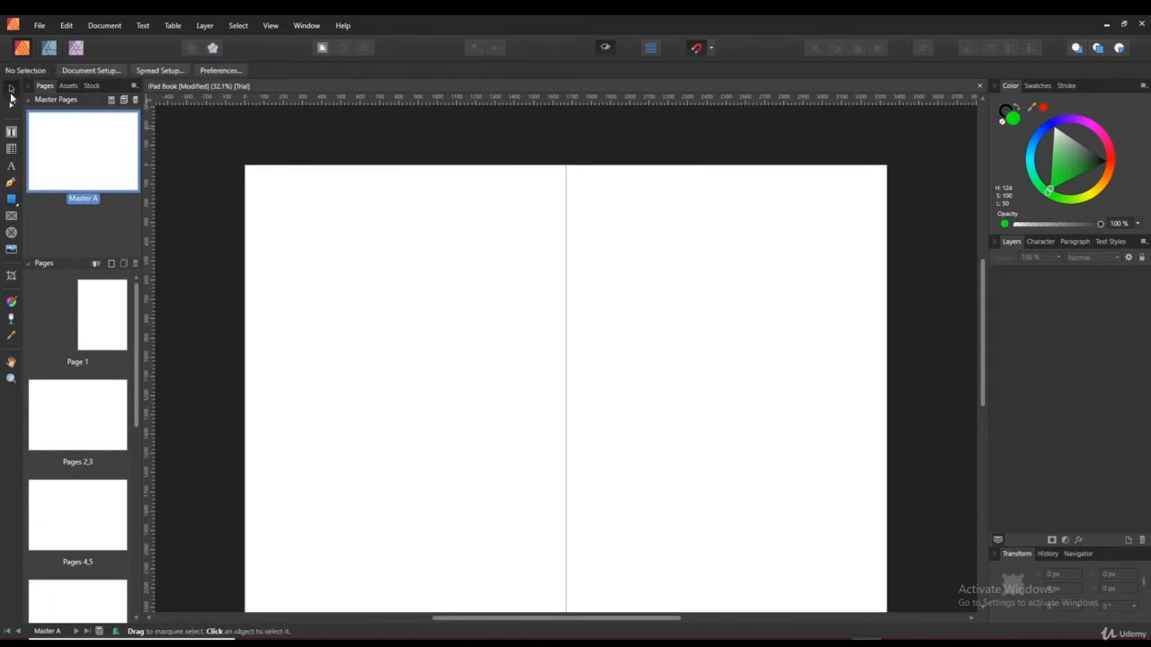
# Step: Open the Guides Manager for Master A and set the column guides to 3 columns and 3 rows
pyautogui.click(270, 27)
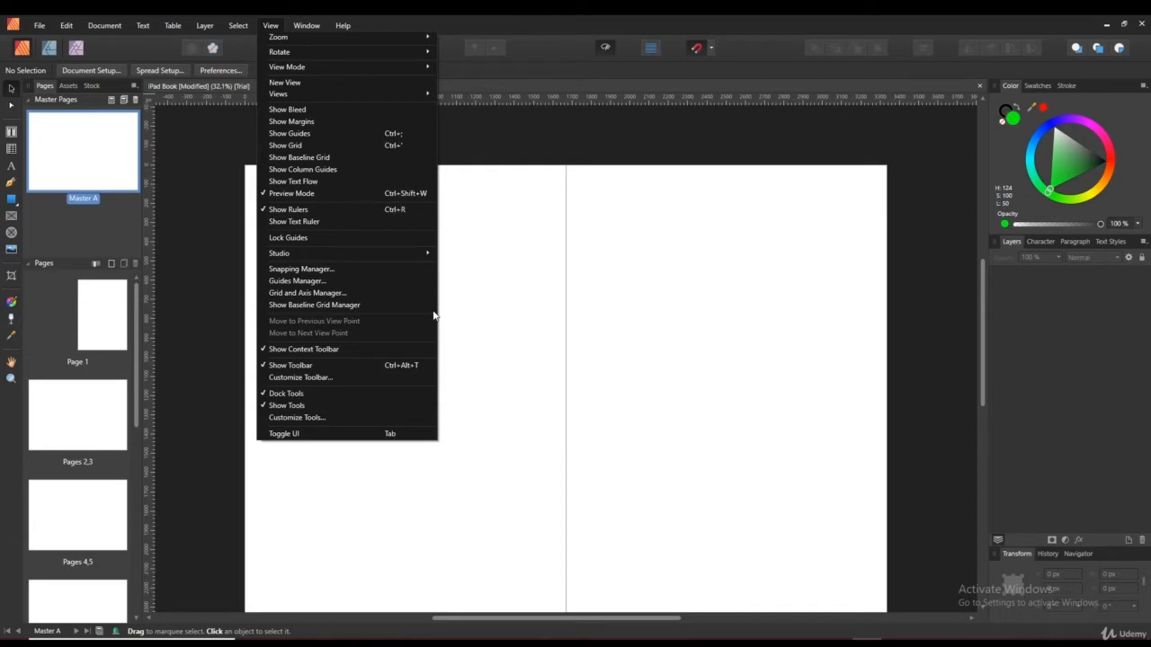
pyautogui.click(297, 281)
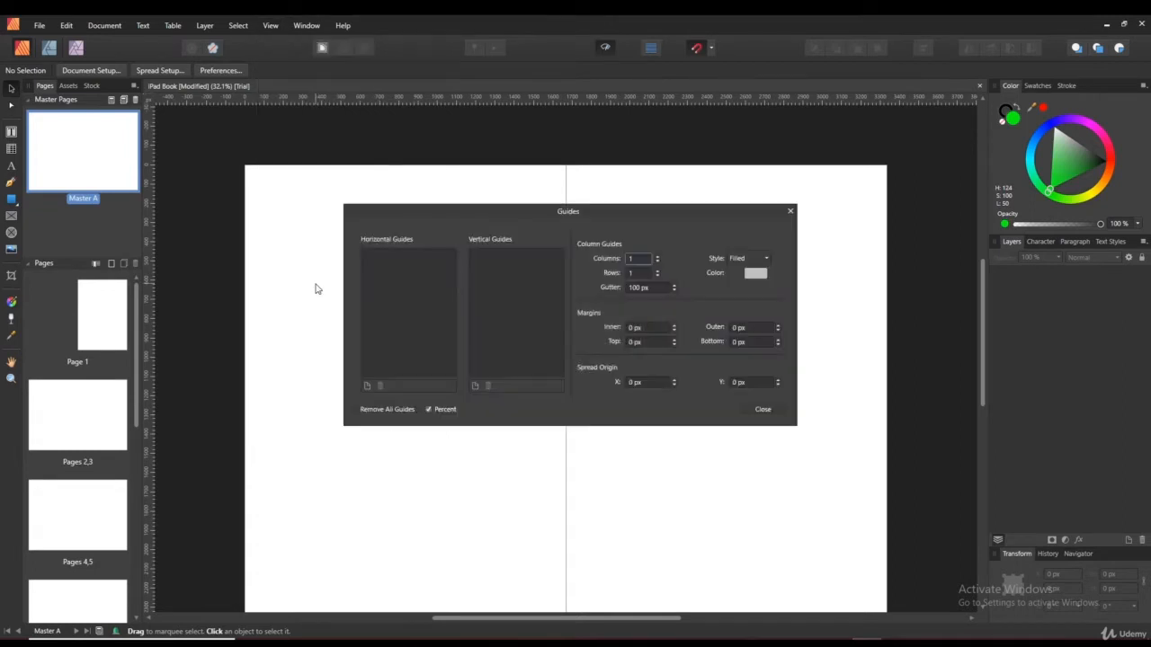
pyautogui.moveTo(625, 216); pyautogui.dragTo(530, 189)
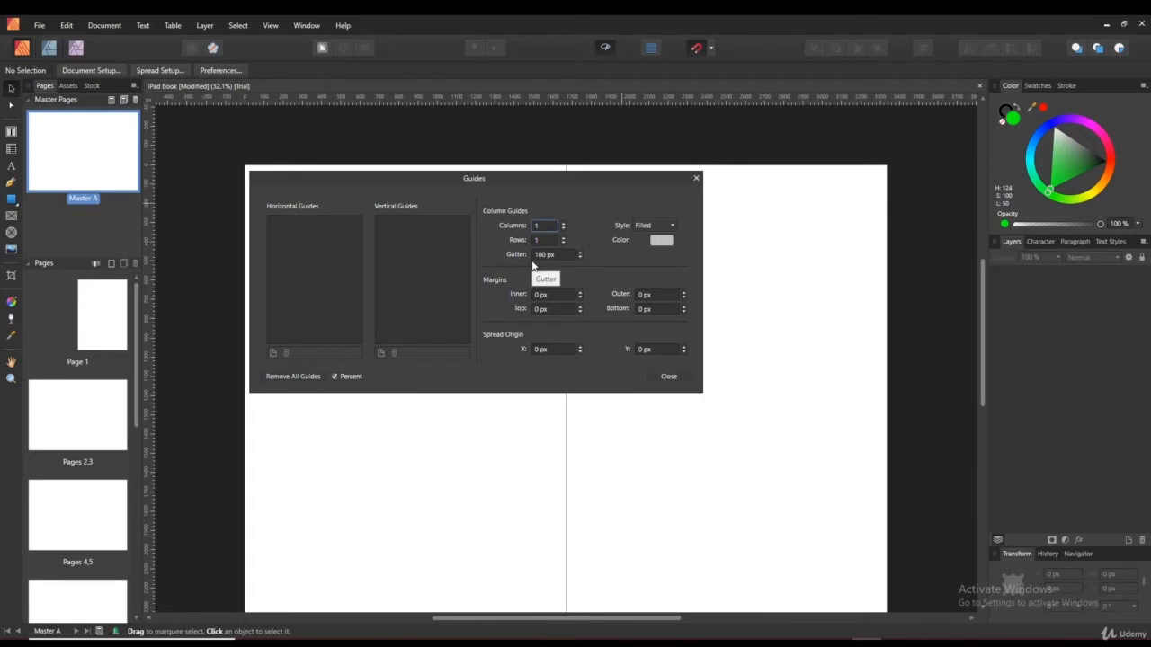
pyautogui.moveTo(498, 179); pyautogui.dragTo(563, 215)
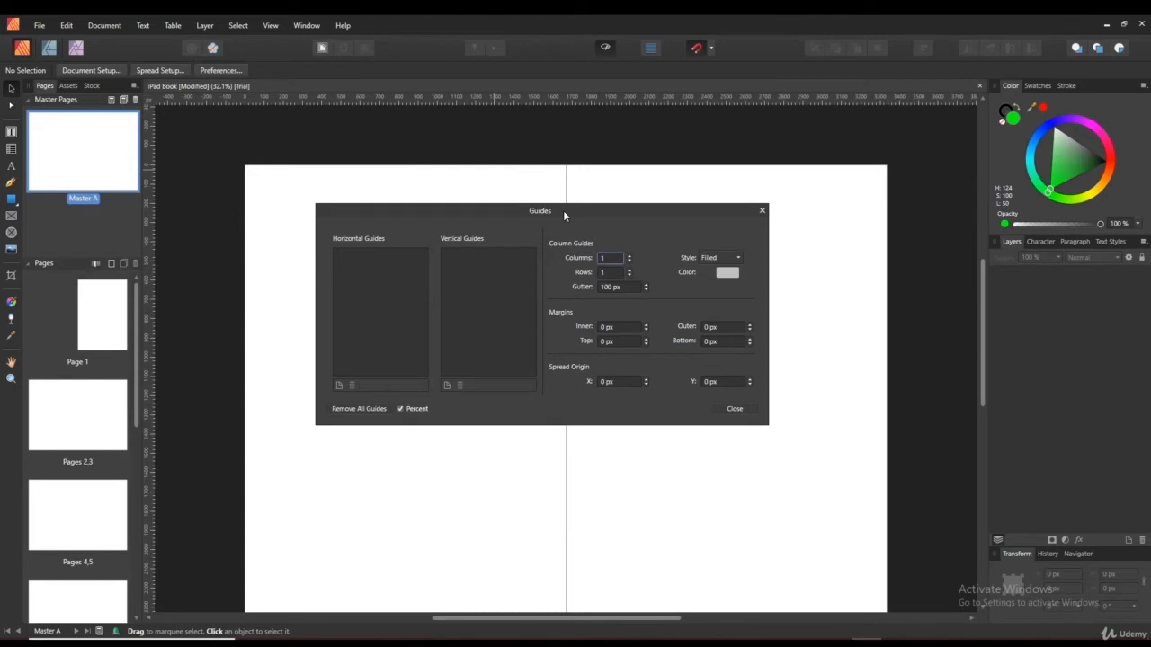
pyautogui.click(629, 257)
pyautogui.click(629, 269)
pyautogui.click(629, 269)
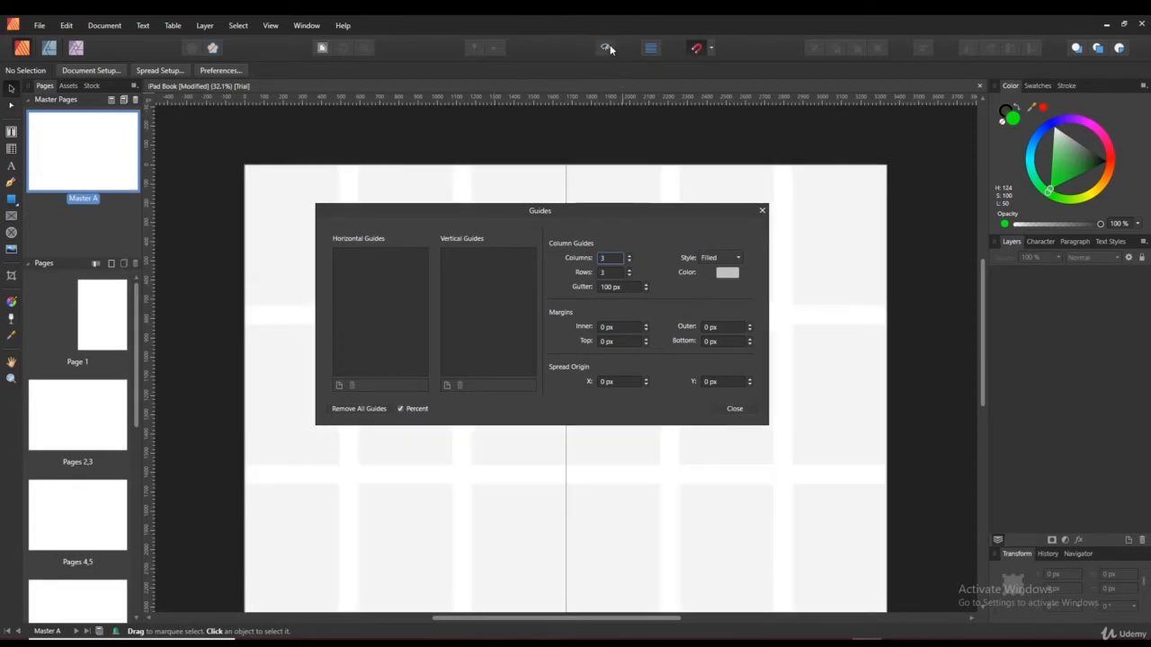
# Step: Set the gutter of the column guides to 50 px
pyautogui.moveTo(606, 219); pyautogui.dragTo(678, 175)
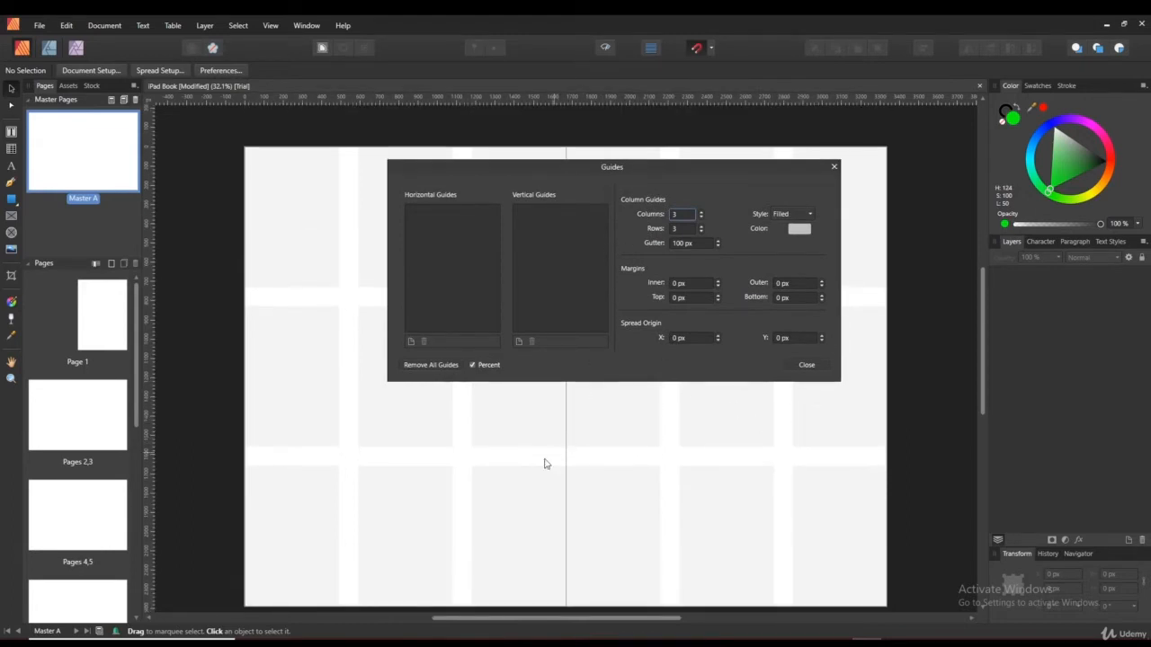
pyautogui.scroll(-1, 545, 461)
pyautogui.moveTo(637, 165); pyautogui.dragTo(578, 226)
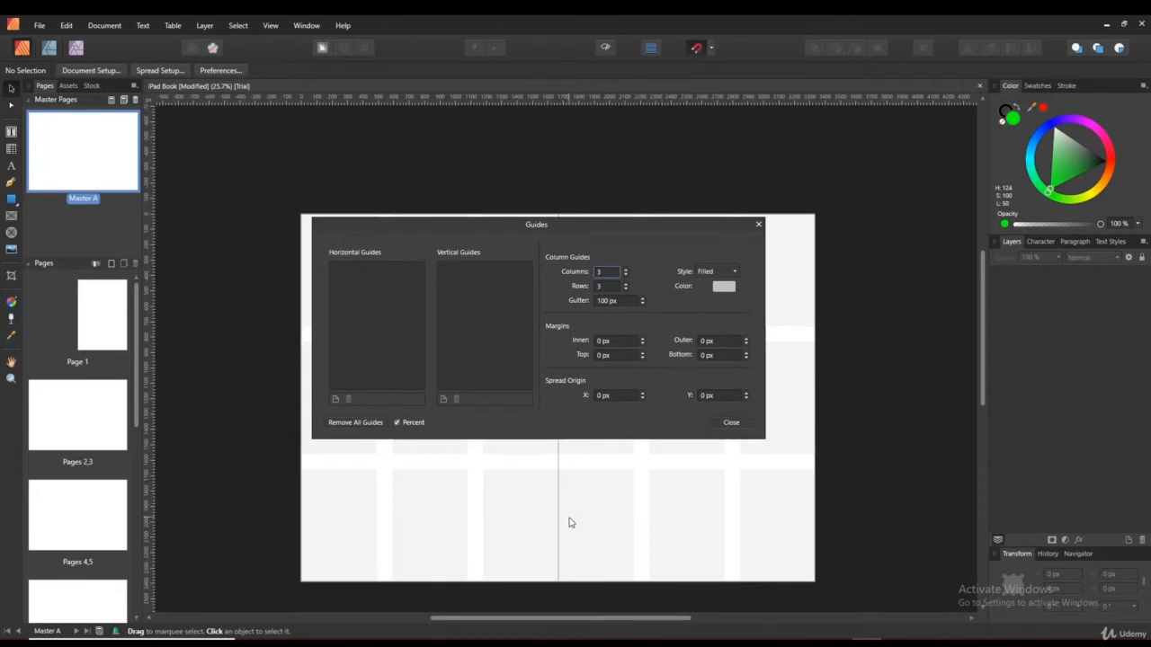
pyautogui.scroll(-1, 570, 521)
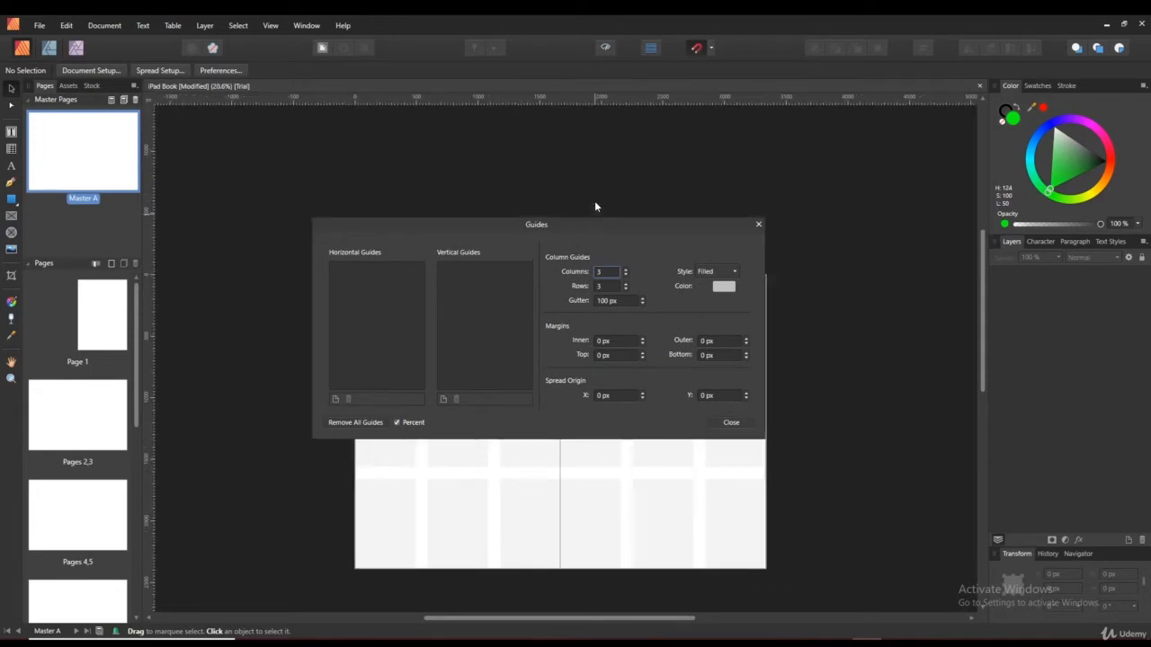
pyautogui.moveTo(594, 223); pyautogui.dragTo(614, 69)
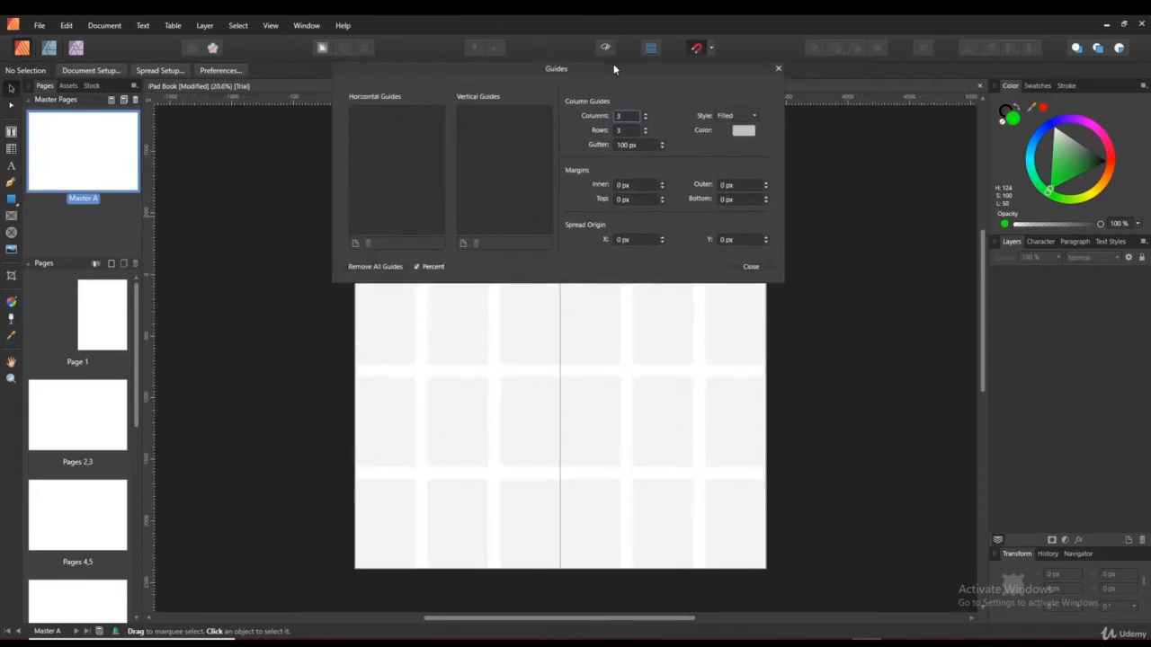
pyautogui.scroll(2, 602, 458)
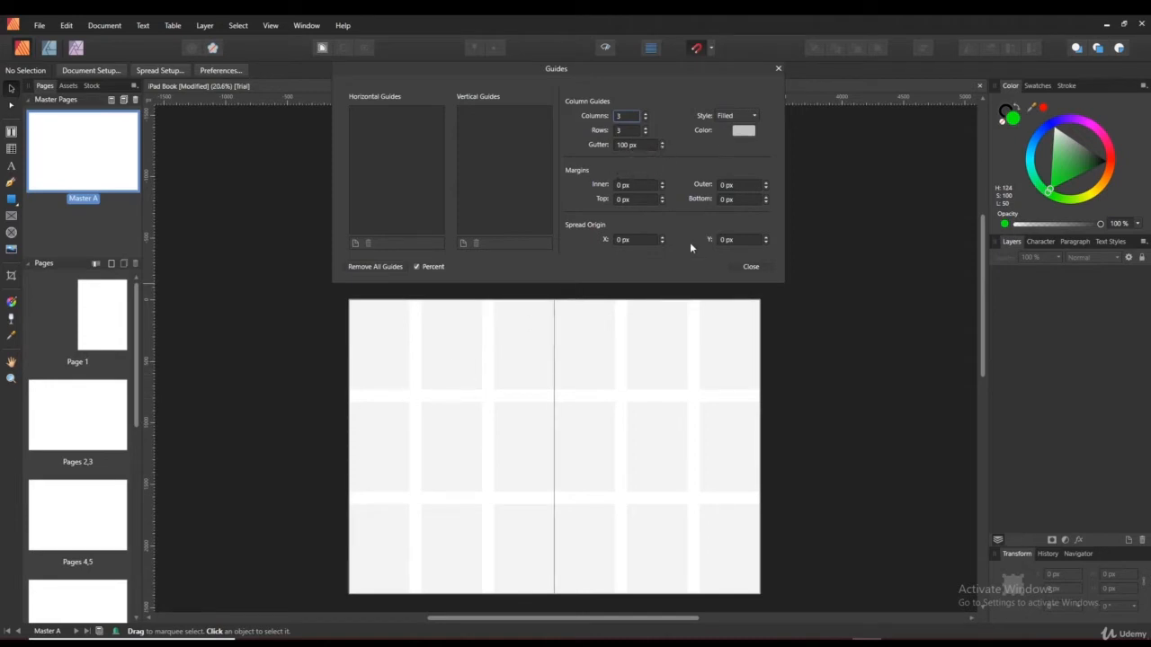
pyautogui.click(661, 148)
pyautogui.click(661, 148)
pyautogui.click(621, 145)
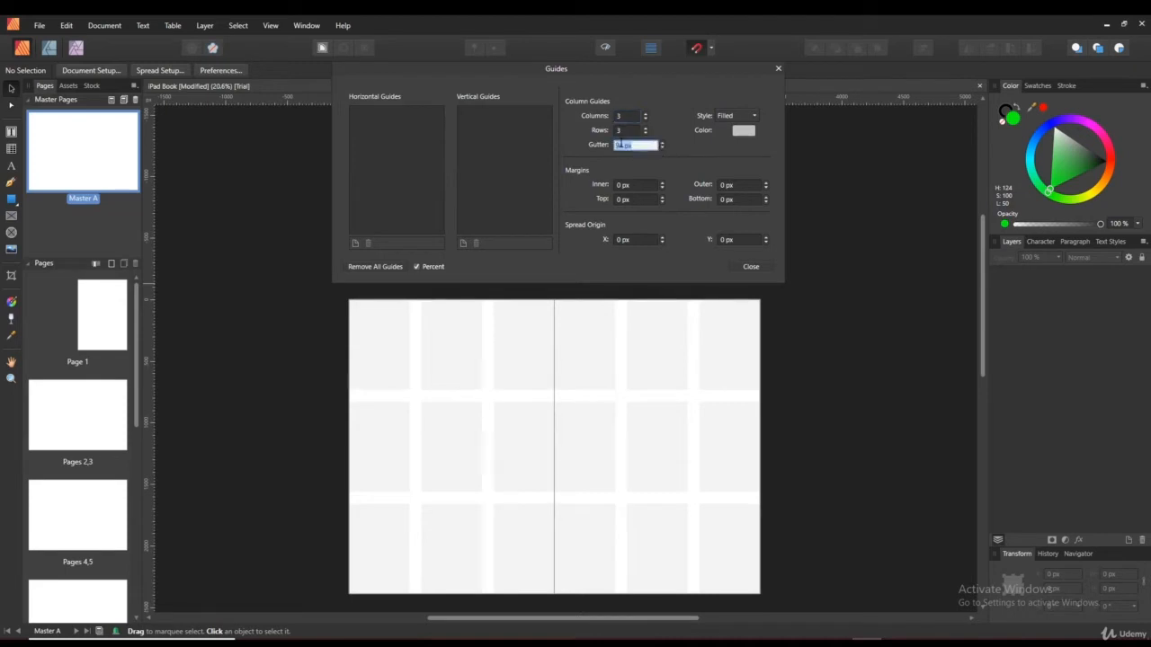
pyautogui.write('50')
pyautogui.press('Return')
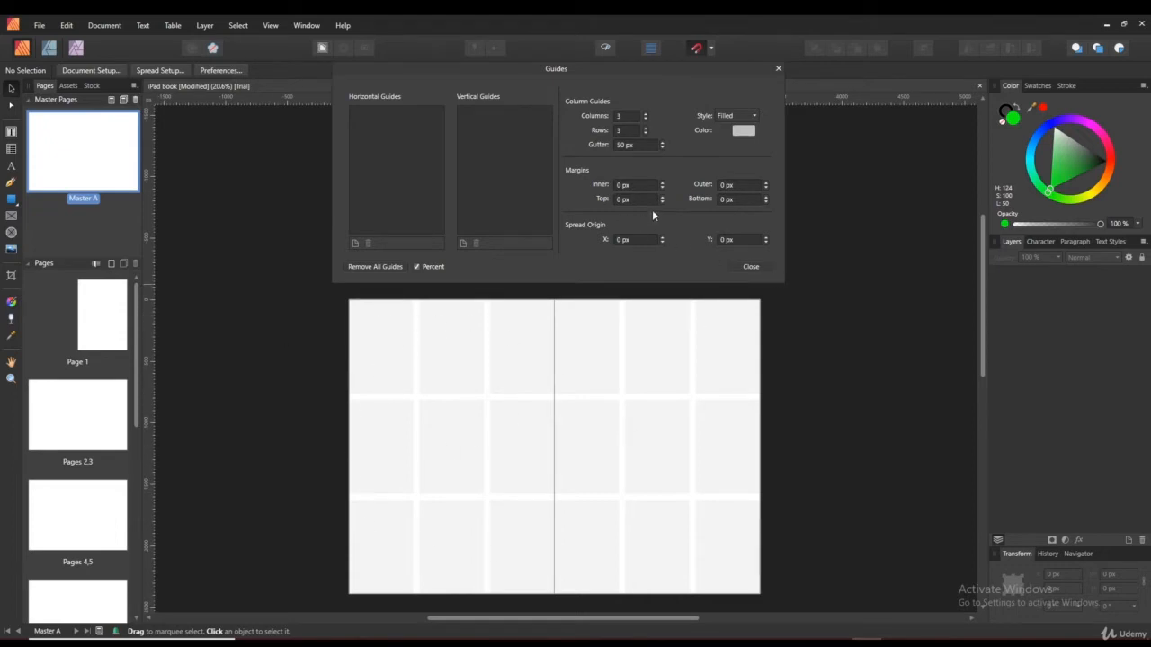
# Step: Set the inner and top margins of the master spread to 10 px each
pyautogui.click(663, 182)
pyautogui.click(663, 182)
pyautogui.click(663, 182)
pyautogui.click(663, 183)
pyautogui.click(662, 182)
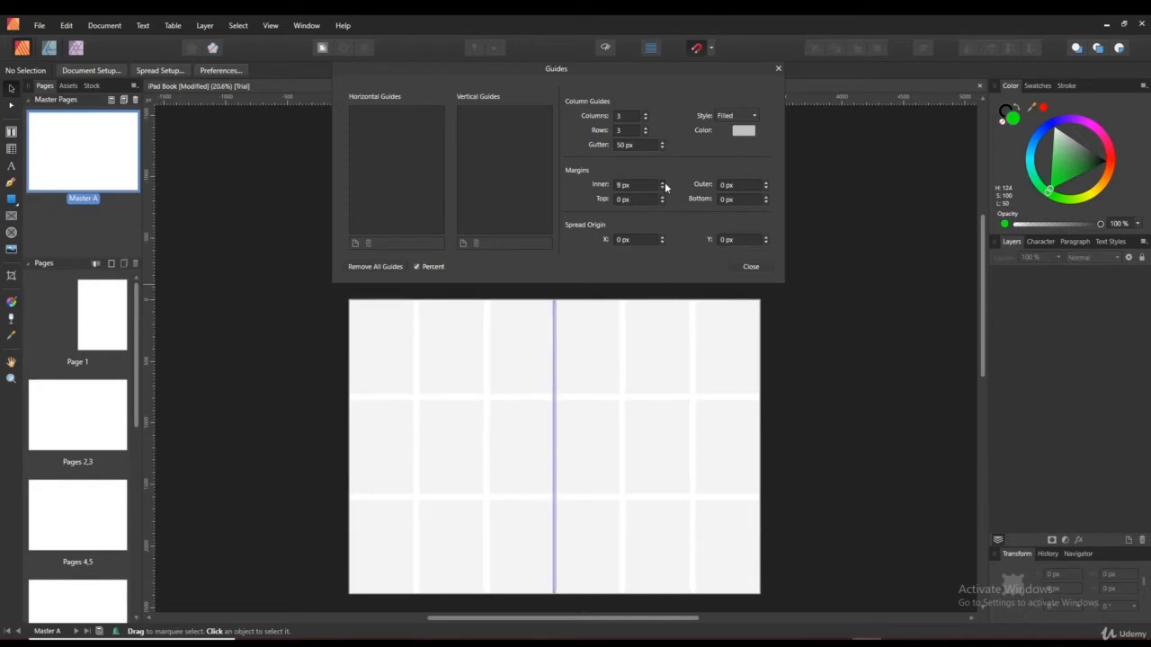
pyautogui.click(663, 183)
pyautogui.click(663, 183)
pyautogui.click(663, 197)
pyautogui.click(661, 197)
pyautogui.click(662, 197)
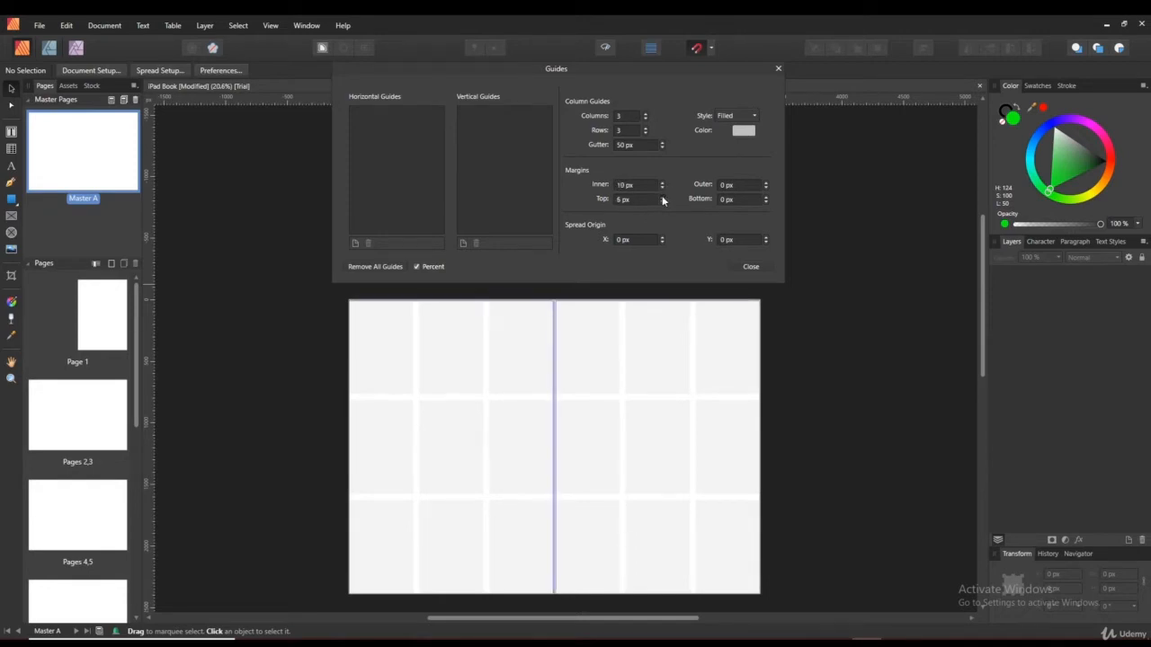
pyautogui.click(662, 197)
pyautogui.click(661, 197)
pyautogui.click(662, 197)
pyautogui.click(662, 197)
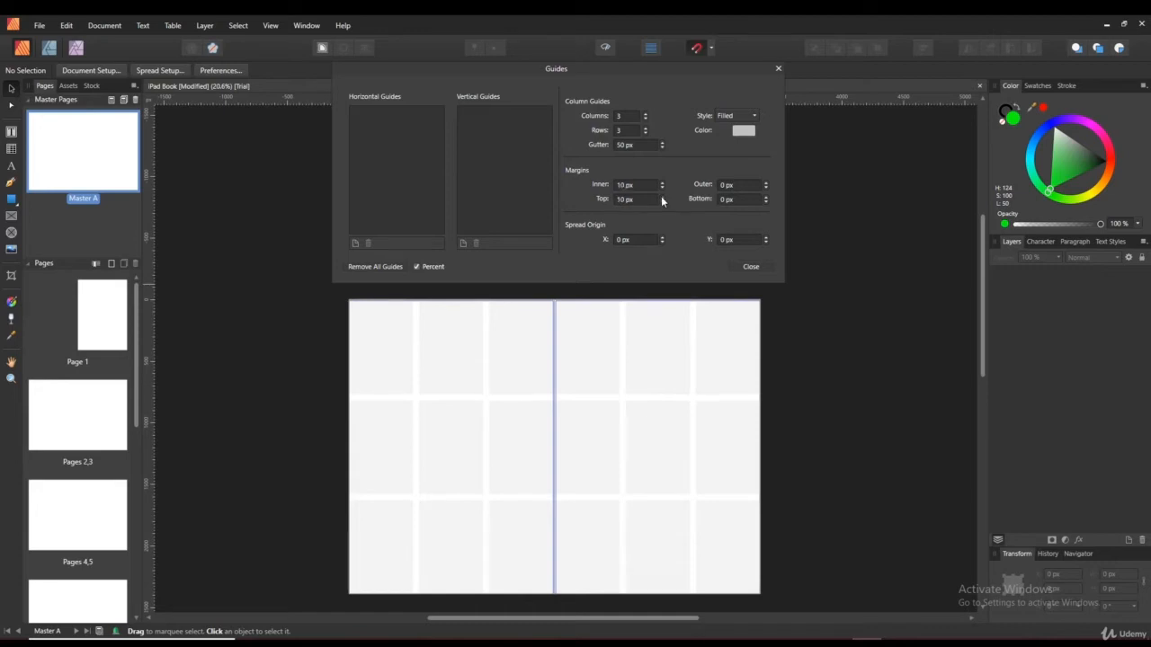
# Step: Set the outer and bottom margins of the master spread to 10 px each
pyautogui.click(768, 180)
pyautogui.click(768, 180)
pyautogui.click(768, 181)
pyautogui.click(768, 182)
pyautogui.click(768, 182)
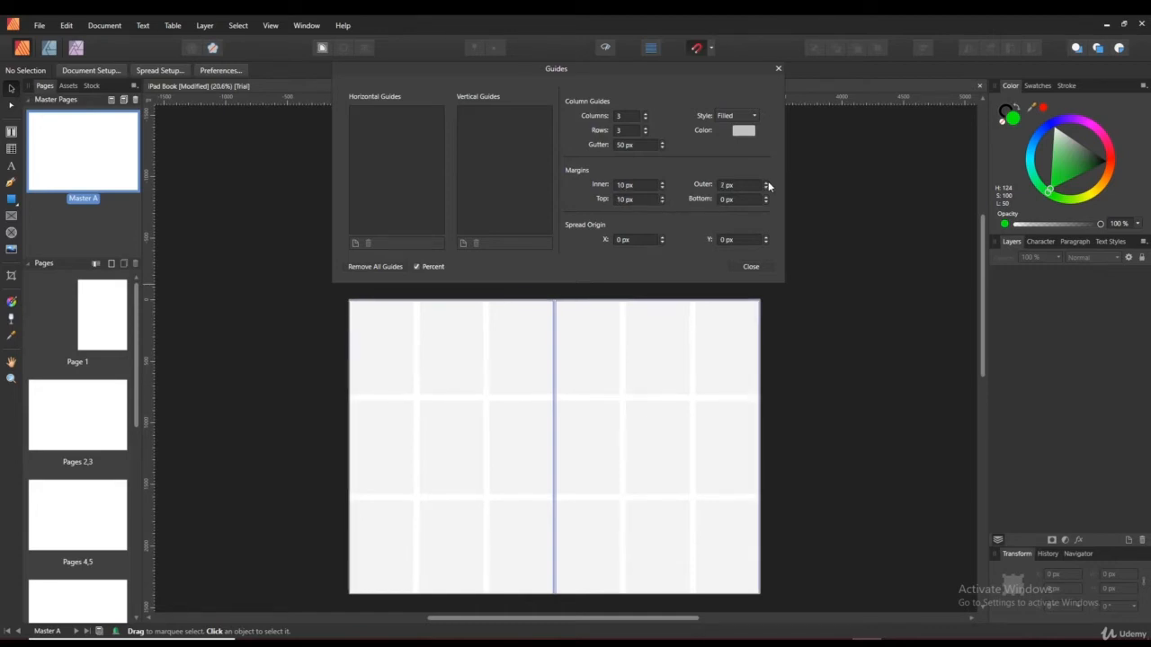
pyautogui.click(768, 182)
pyautogui.click(768, 181)
pyautogui.click(768, 181)
pyautogui.click(766, 197)
pyautogui.click(766, 197)
pyautogui.click(766, 197)
pyautogui.click(766, 197)
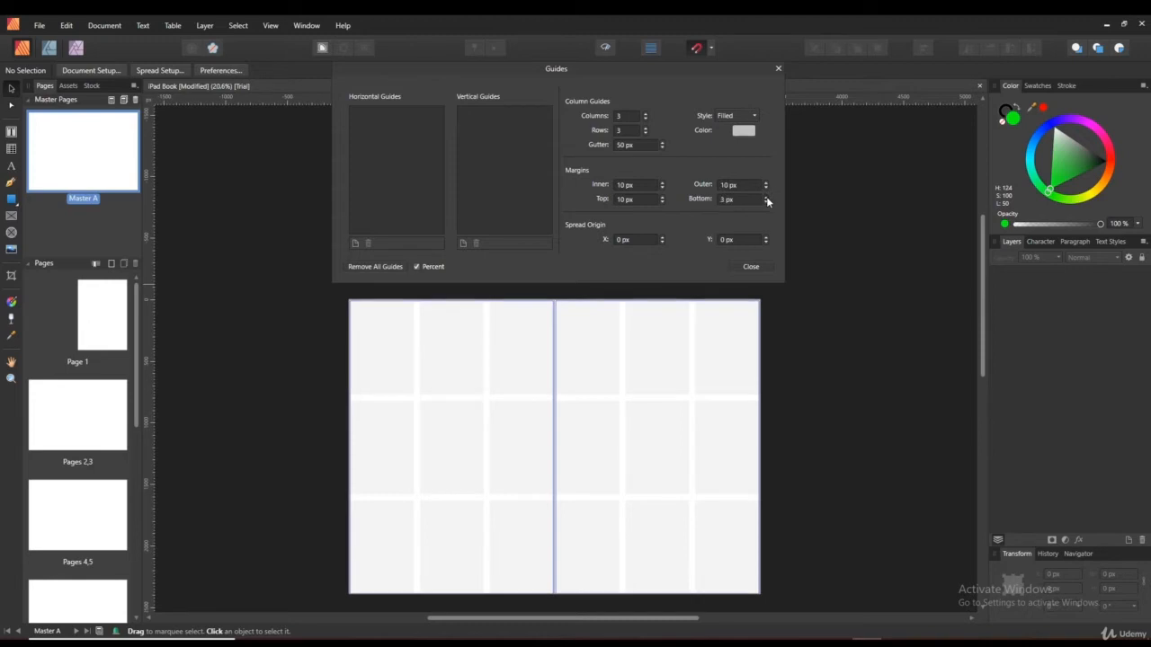
pyautogui.click(766, 197)
pyautogui.click(767, 197)
pyautogui.click(766, 197)
pyautogui.click(766, 198)
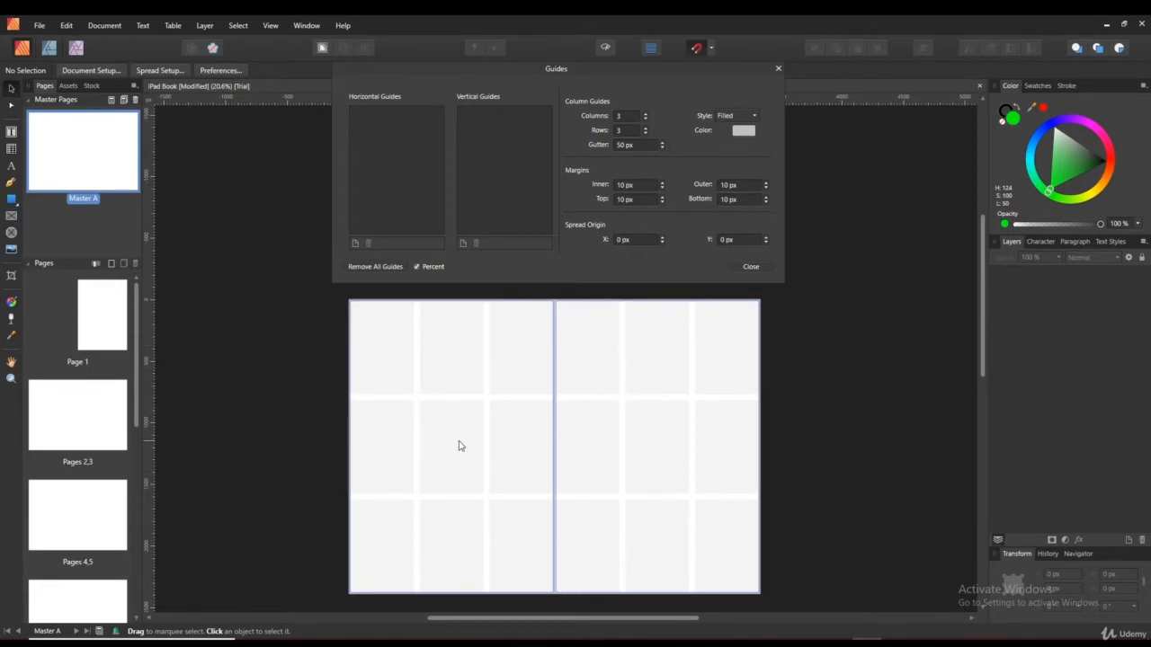
# Step: Set the inner and top margins of the master spread to 20 px each
pyautogui.click(610, 186)
pyautogui.write('20')
pyautogui.press('Return')
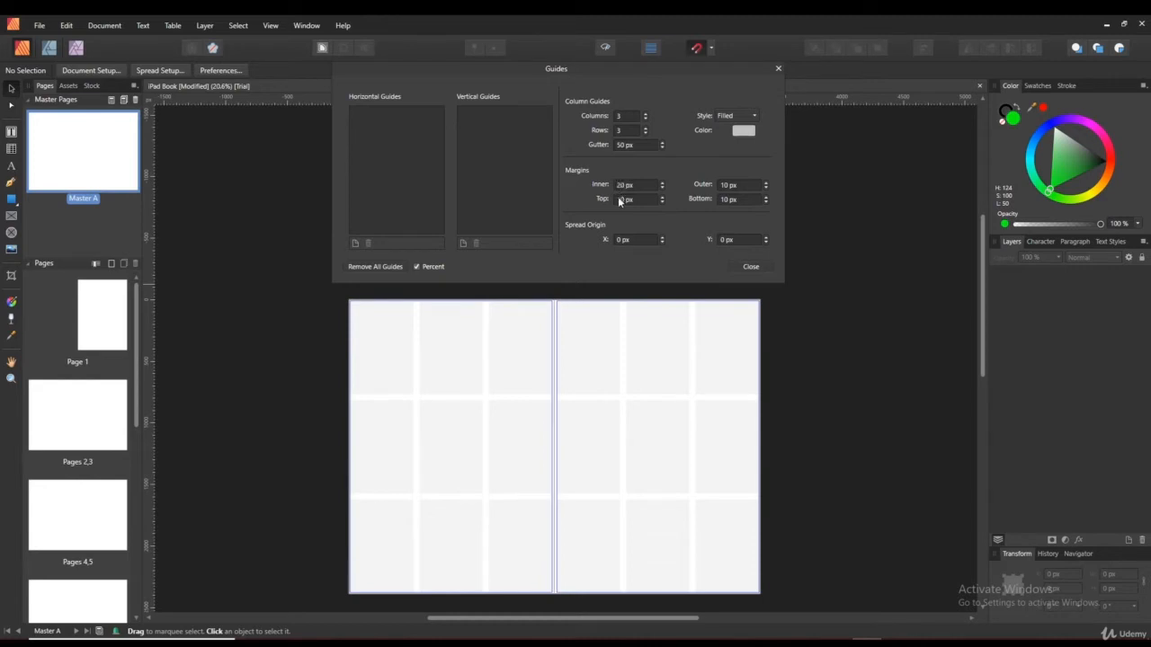
pyautogui.click(619, 200)
pyautogui.write('20')
pyautogui.press('Return')
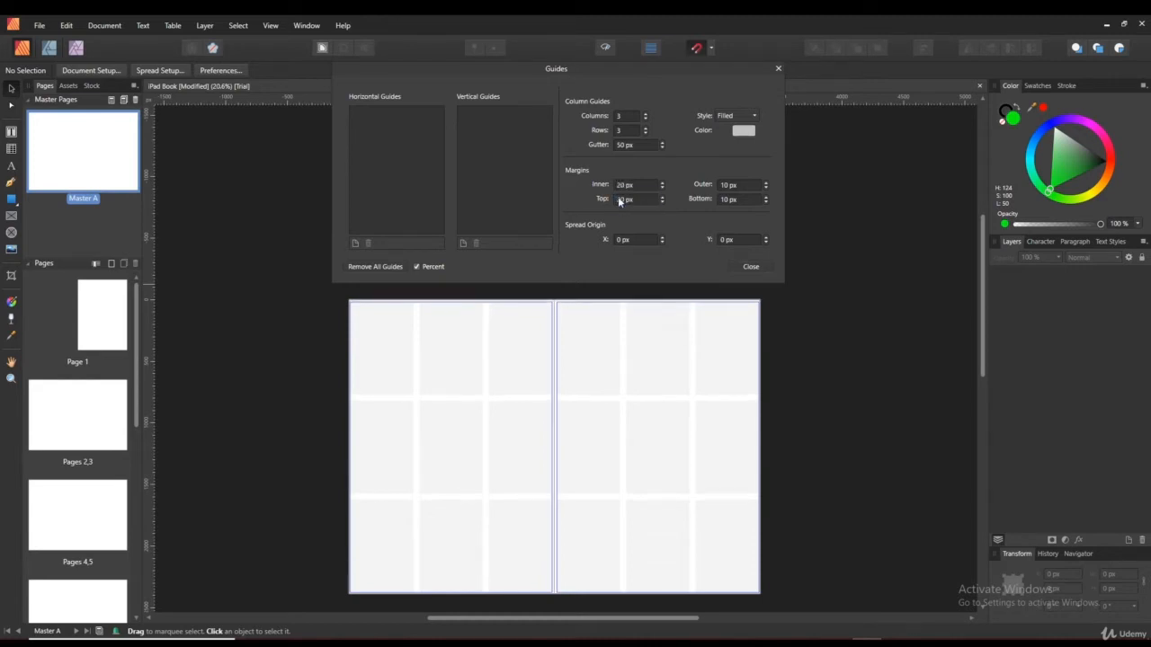
# Step: Set the outer and bottom margins to 20 px each and close the guide settings
pyautogui.click(724, 185)
pyautogui.write('20')
pyautogui.press('Return')
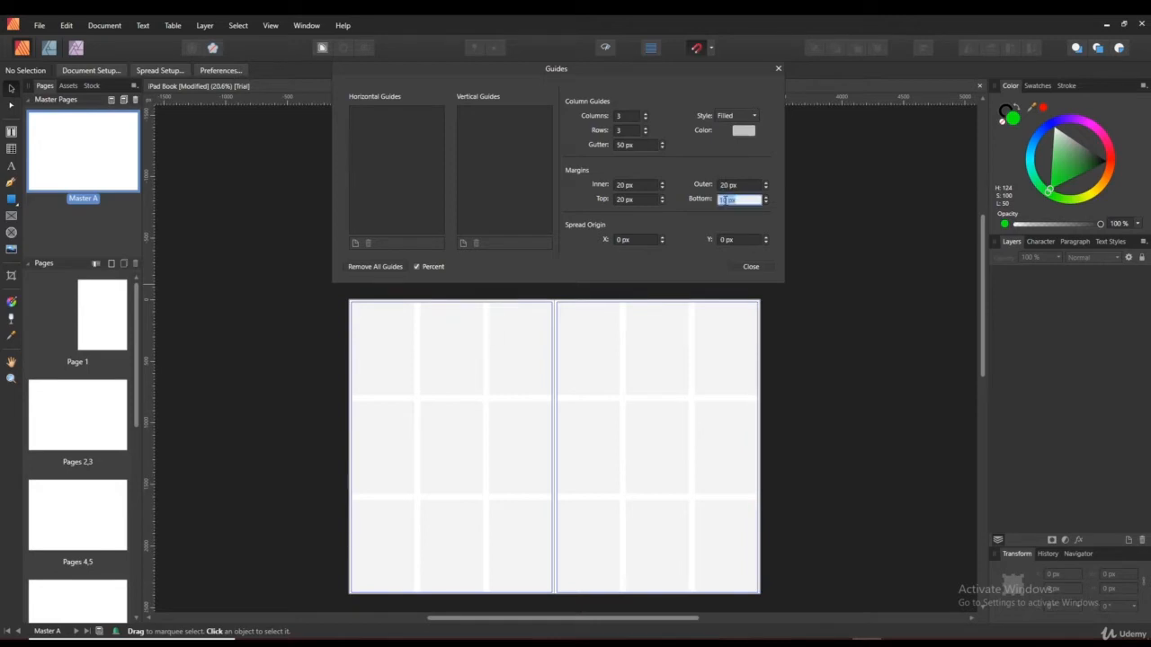
pyautogui.write('20')
pyautogui.press('Return')
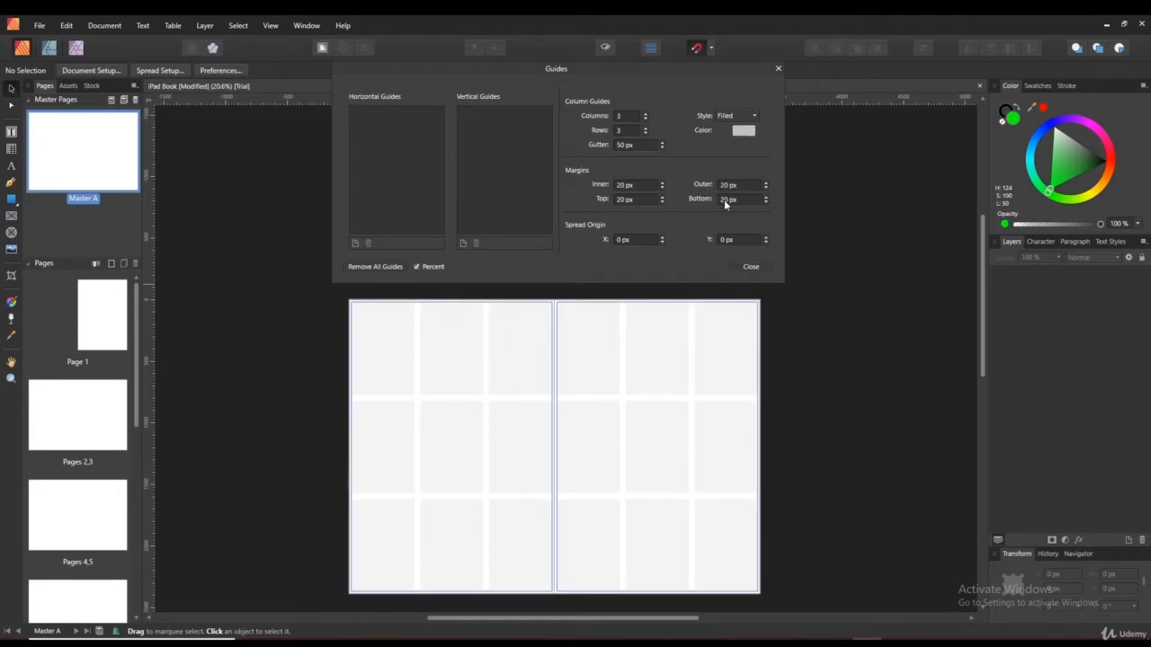
pyautogui.click(752, 267)
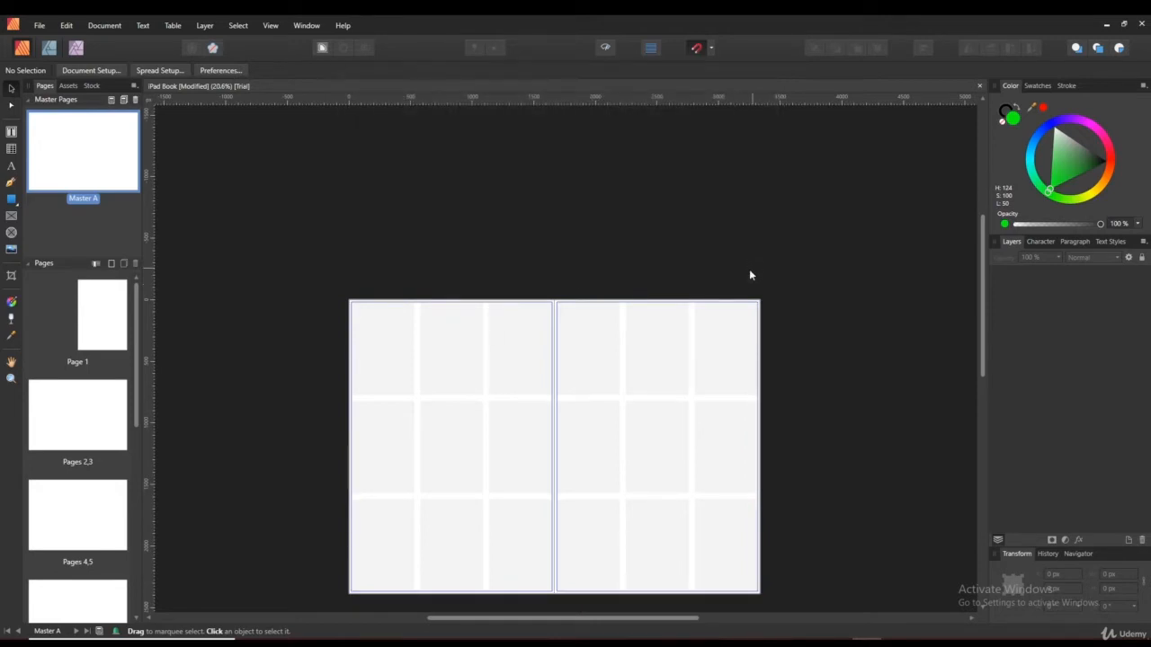
# Step: Examine the column guides, gutters and margins across both pages of the master spread
pyautogui.scroll(-1, 853, 347)
pyautogui.scroll(3, 387, 384)
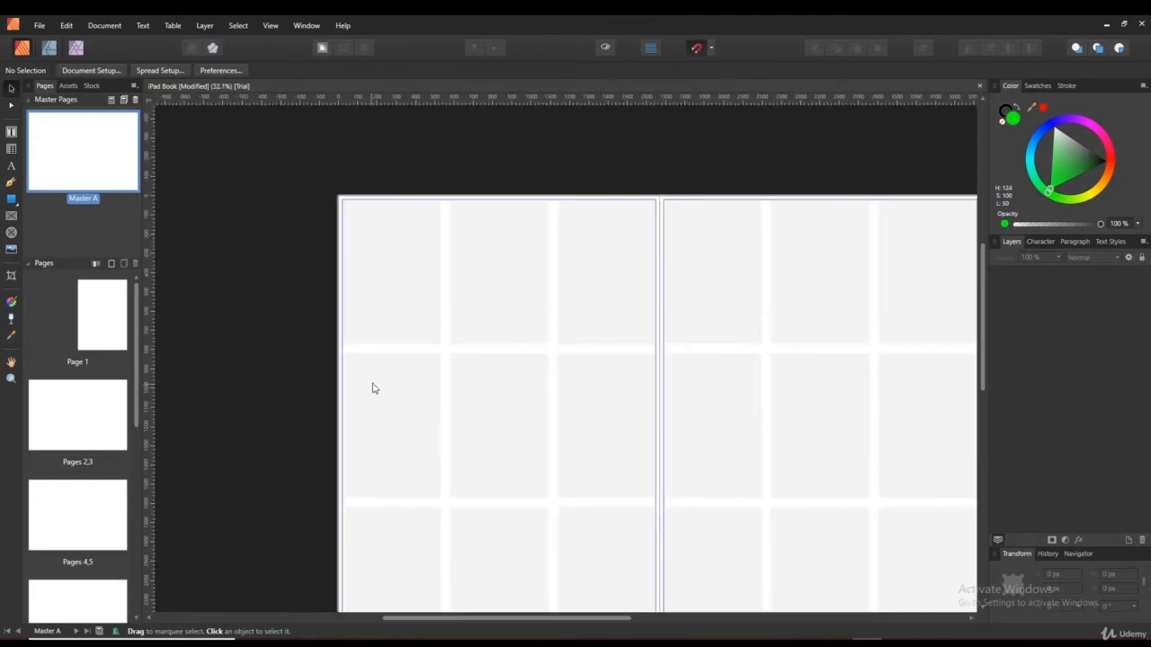
pyautogui.moveTo(688, 329); pyautogui.dragTo(528, 419)
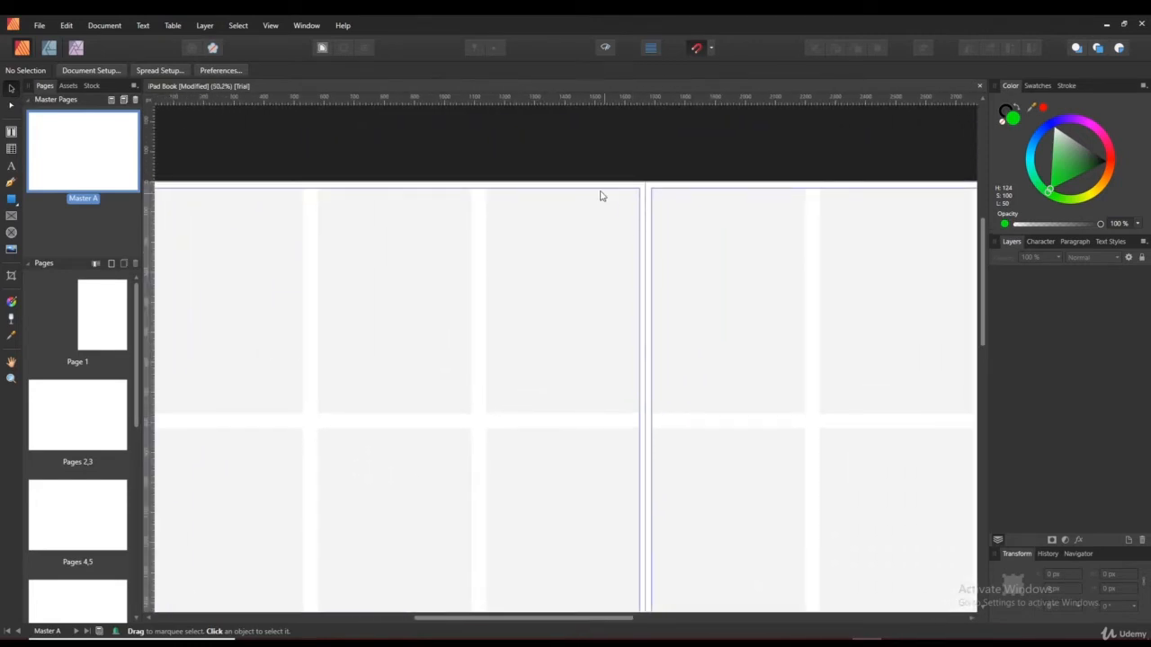
pyautogui.hscroll(-5, 330, 196)
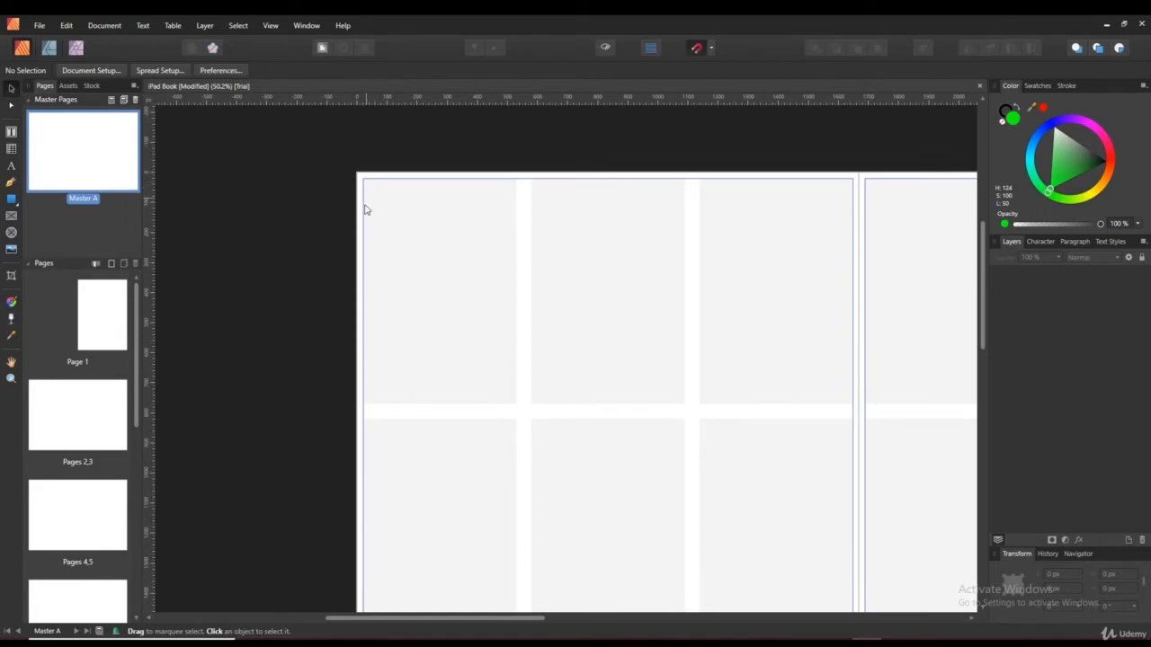
pyautogui.moveTo(698, 330); pyautogui.dragTo(479, 277)
pyautogui.moveTo(565, 382); pyautogui.dragTo(494, 264)
pyautogui.scroll(-4, 650, 372)
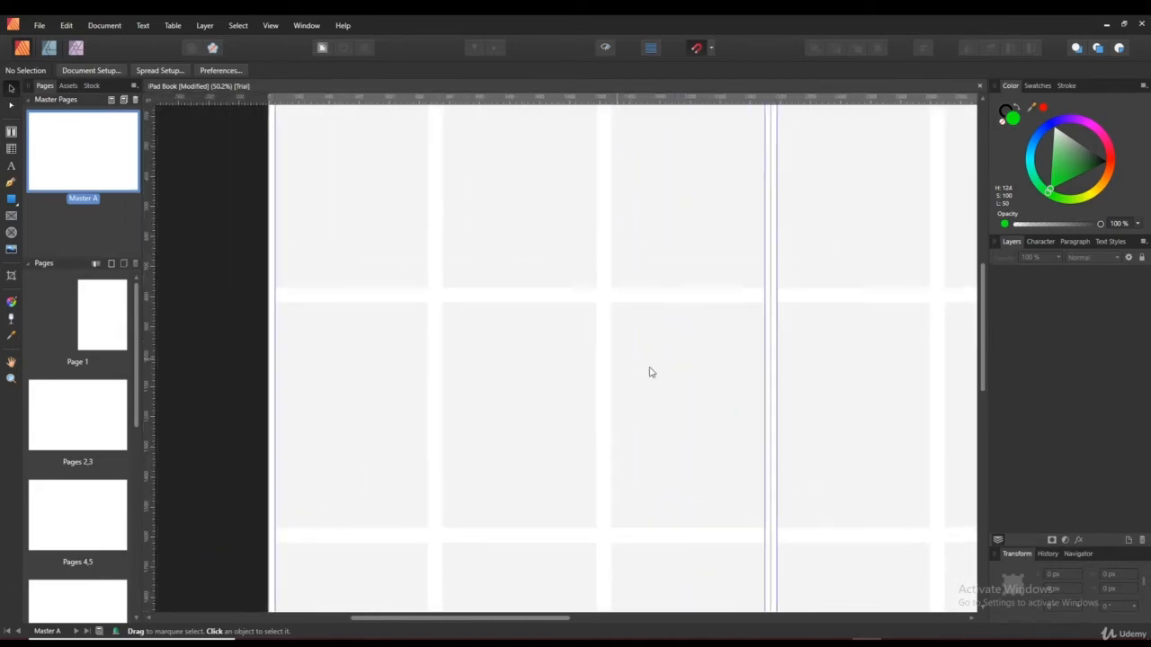
pyautogui.moveTo(443, 264); pyautogui.dragTo(539, 332)
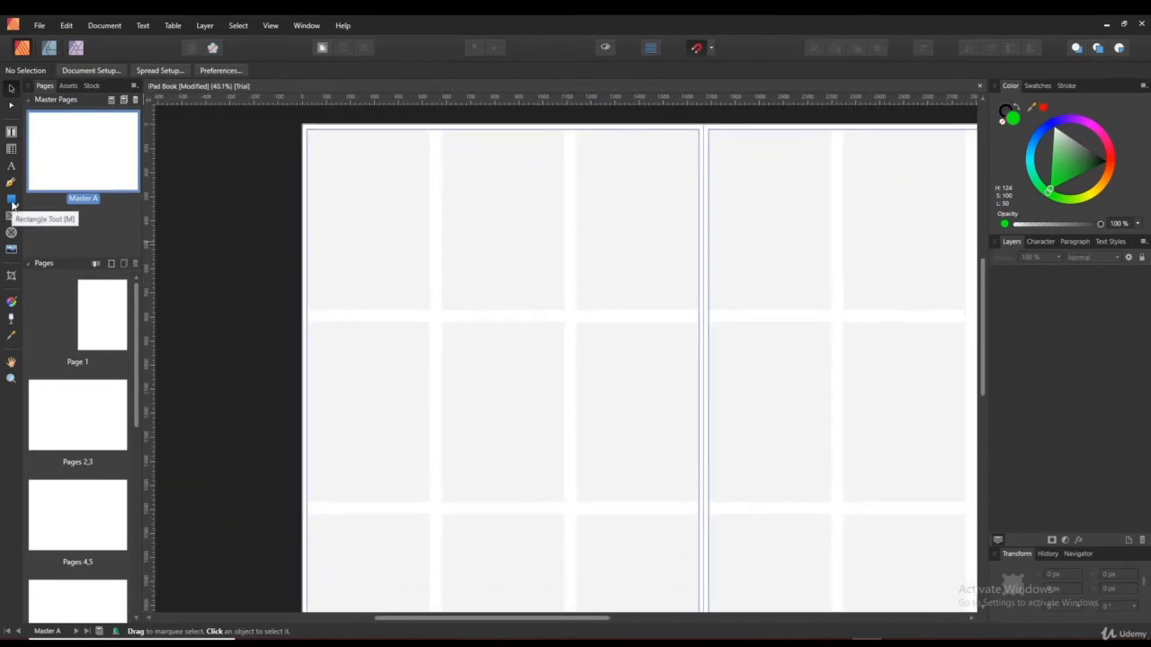
# Step: Draw a green rectangle about 1069 × 749 px over the first two cells of the left page's top row
pyautogui.click(12, 201)
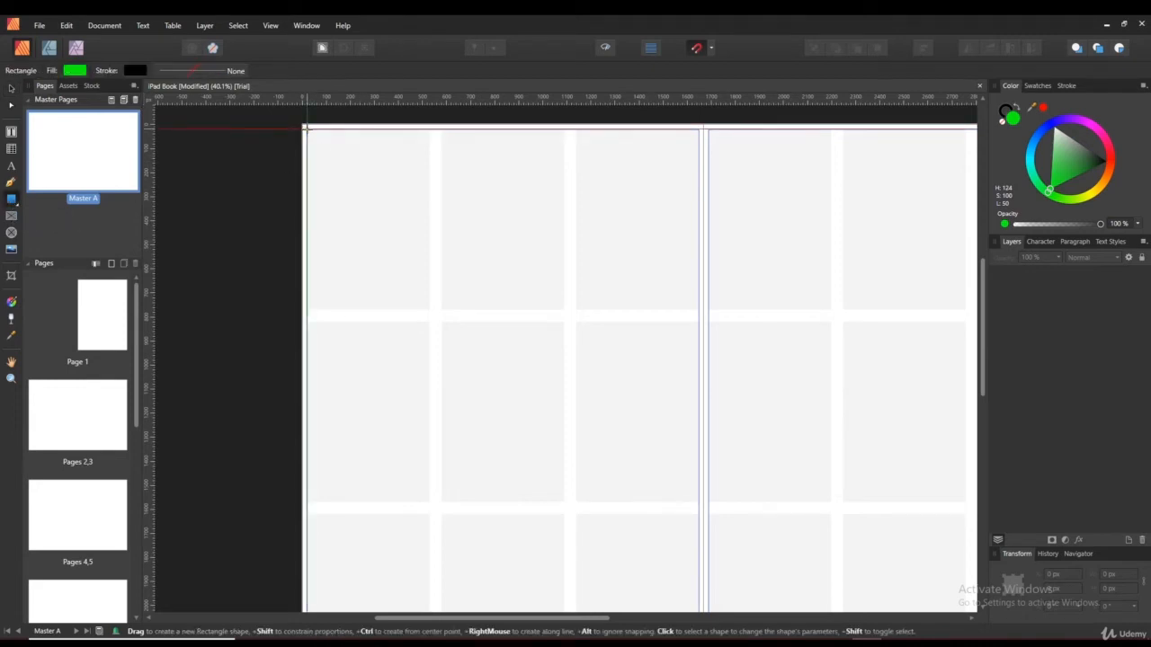
pyautogui.moveTo(305, 128); pyautogui.dragTo(564, 501)
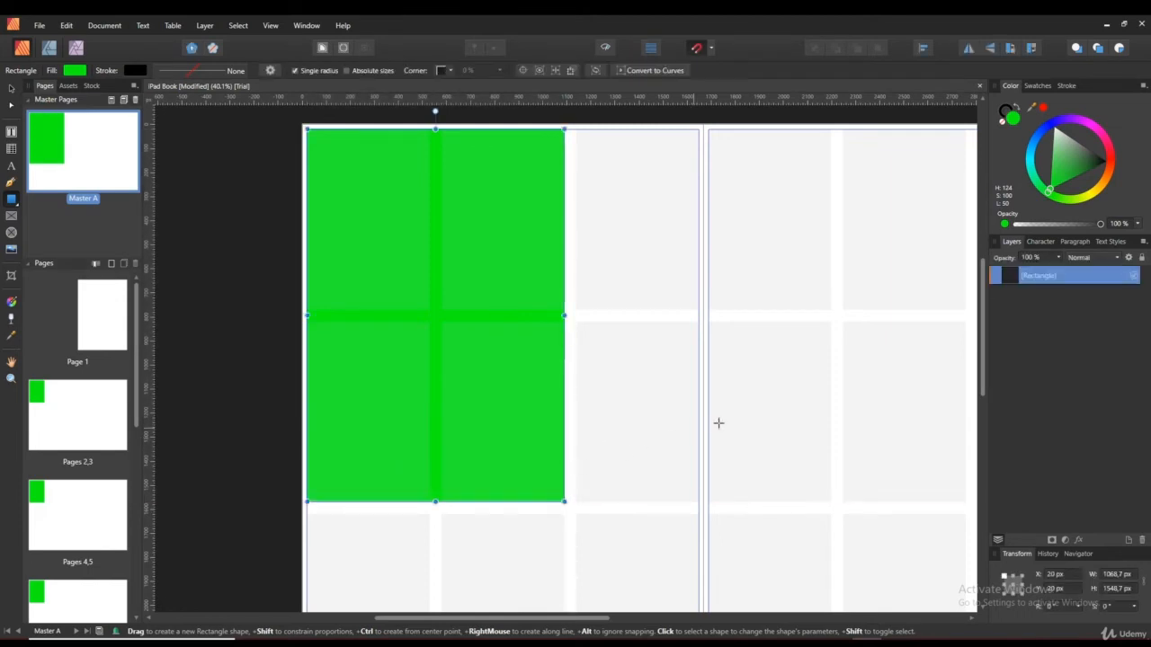
pyautogui.scroll(-3, 747, 430)
pyautogui.scroll(3, 629, 387)
pyautogui.moveTo(563, 519); pyautogui.dragTo(564, 329)
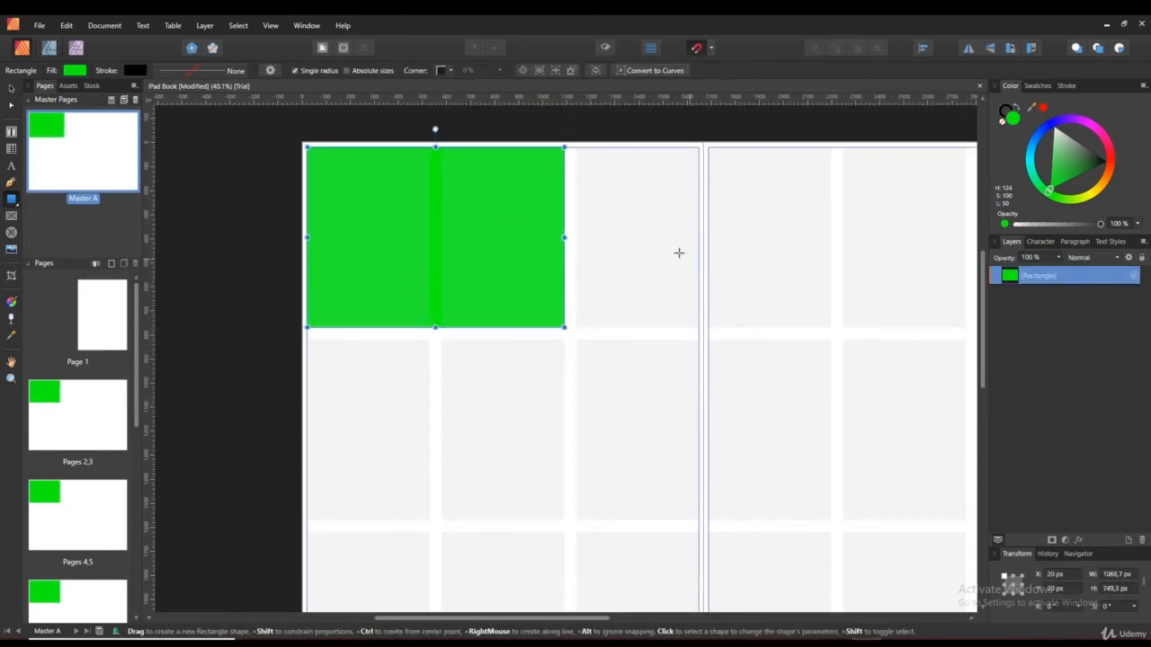
# Step: Draw a text frame about 529 × 1549 px over the top two cells of the left page's third column
pyautogui.click(13, 134)
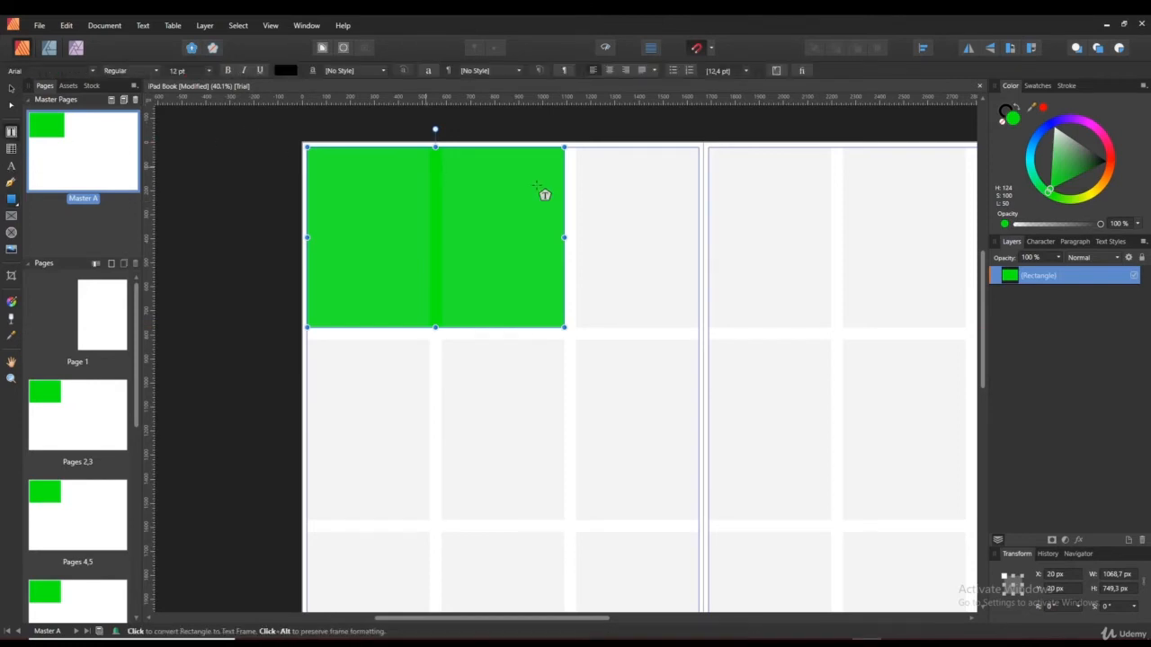
pyautogui.moveTo(577, 148); pyautogui.dragTo(710, 522)
# Step: Draw a green rectangle about 1094 × 749 px over the last two cells of the left page's bottom row
pyautogui.scroll(-2, 411, 437)
pyautogui.scroll(-2, 482, 441)
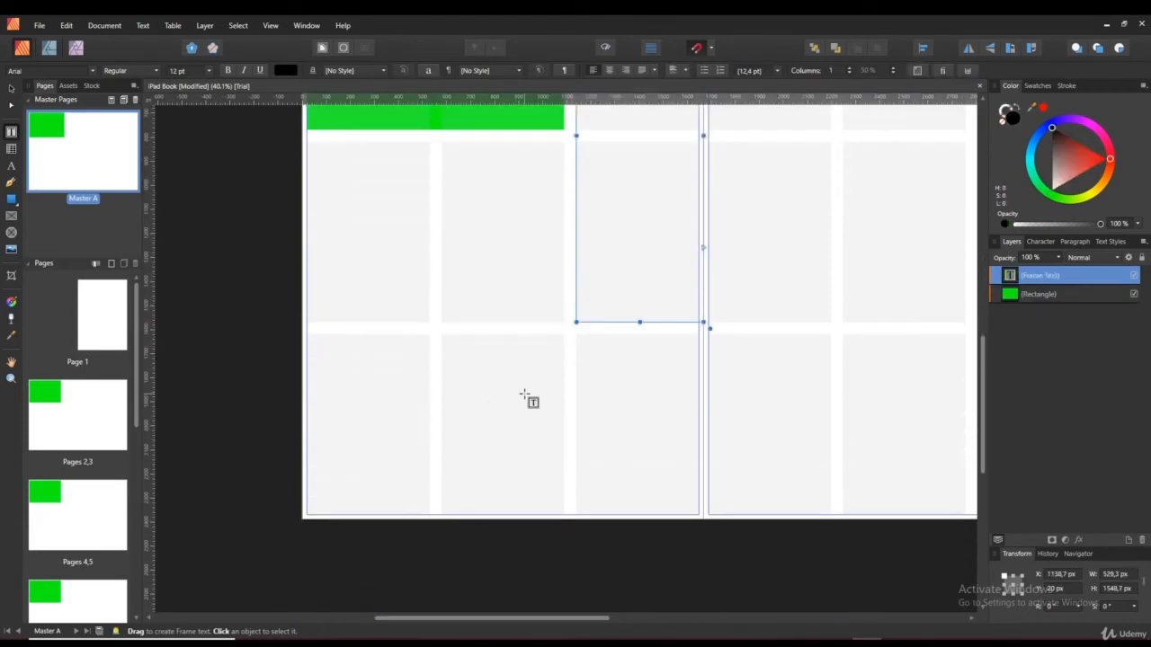
pyautogui.click(13, 199)
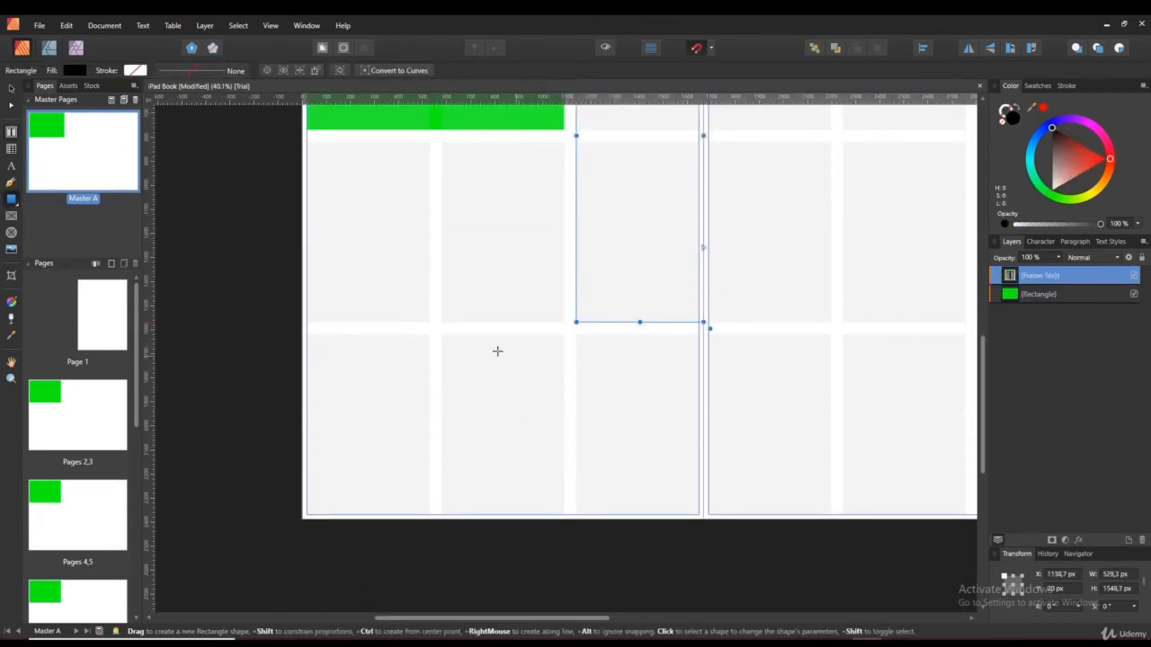
pyautogui.moveTo(448, 337); pyautogui.dragTo(699, 513)
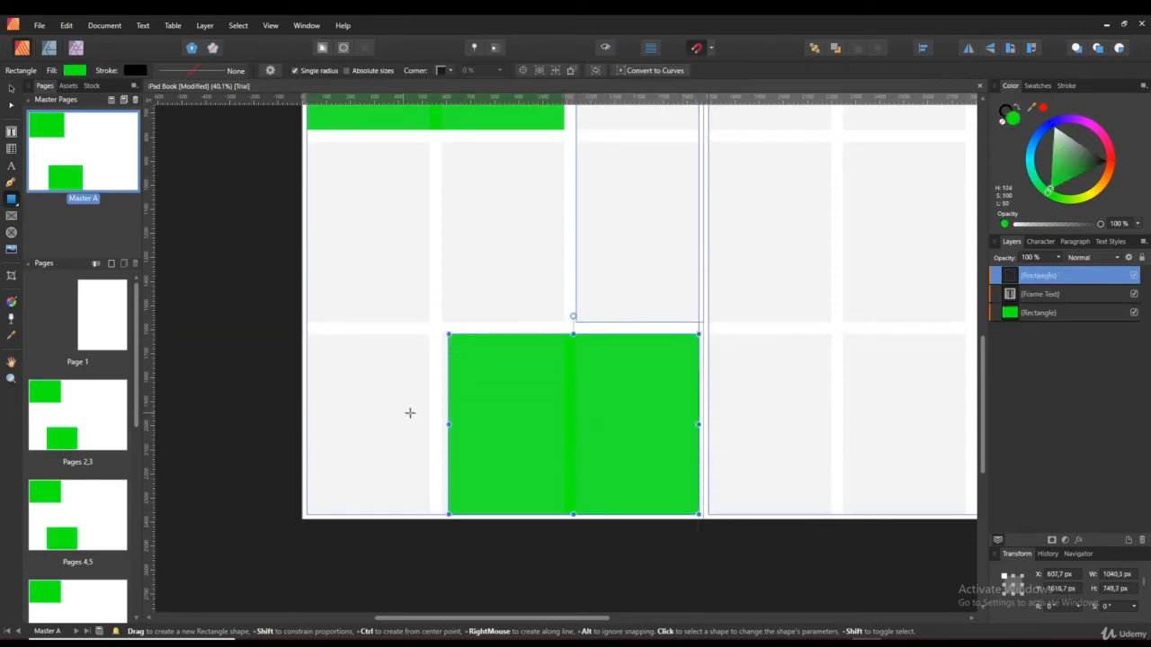
pyautogui.moveTo(447, 423); pyautogui.dragTo(436, 424)
# Step: Insert filler text into the text frame in the left page's third column
pyautogui.scroll(5, 684, 386)
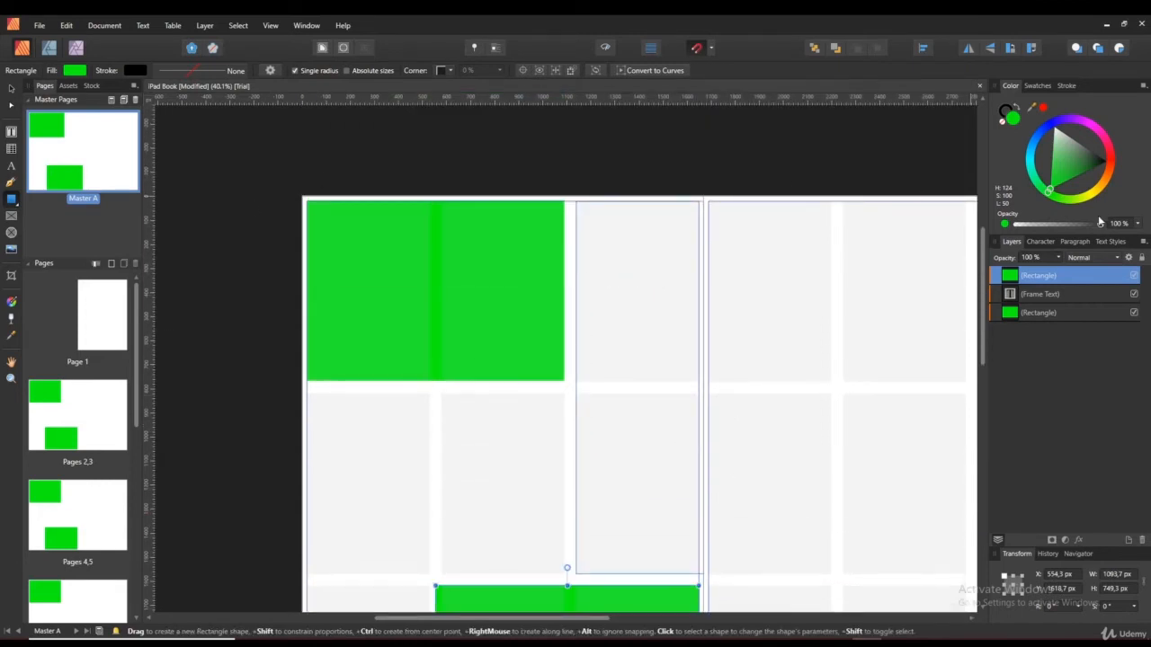
pyautogui.click(1031, 299)
pyautogui.rightClick(619, 293)
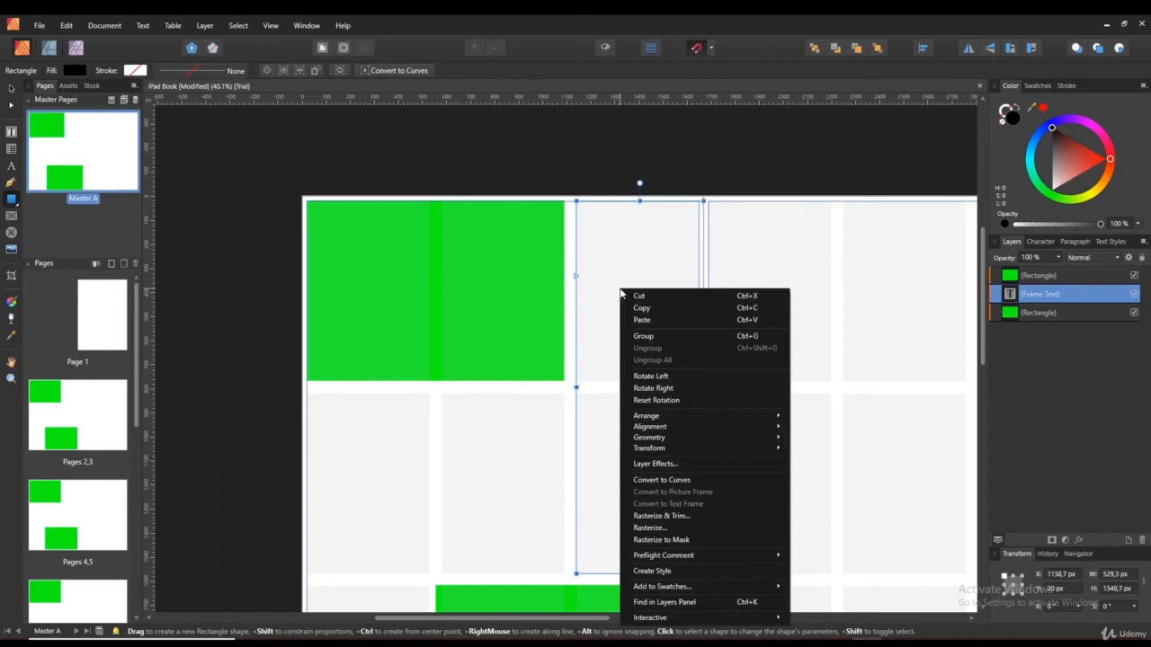
pyautogui.click(11, 90)
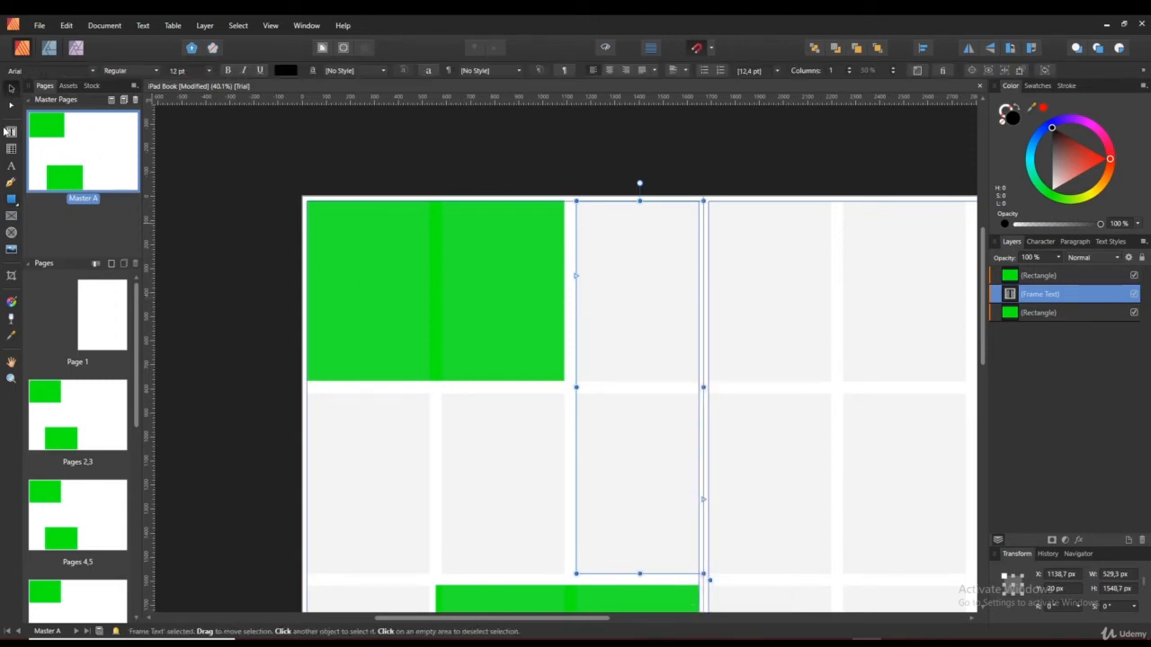
pyautogui.click(9, 131)
pyautogui.rightClick(670, 275)
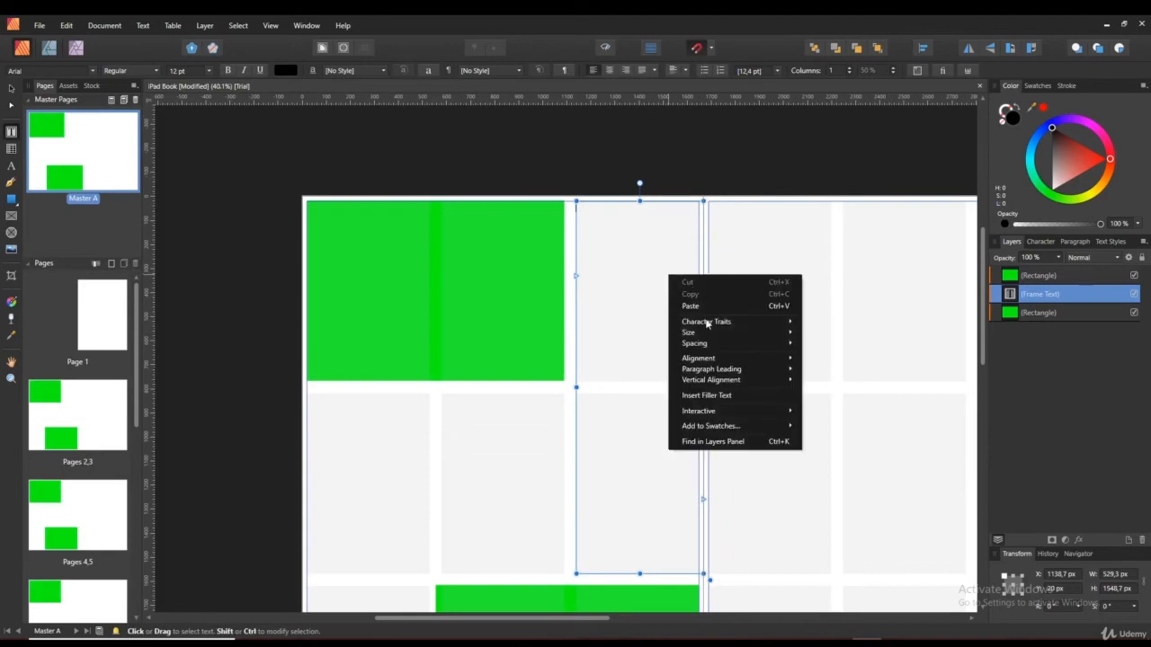
pyautogui.click(706, 395)
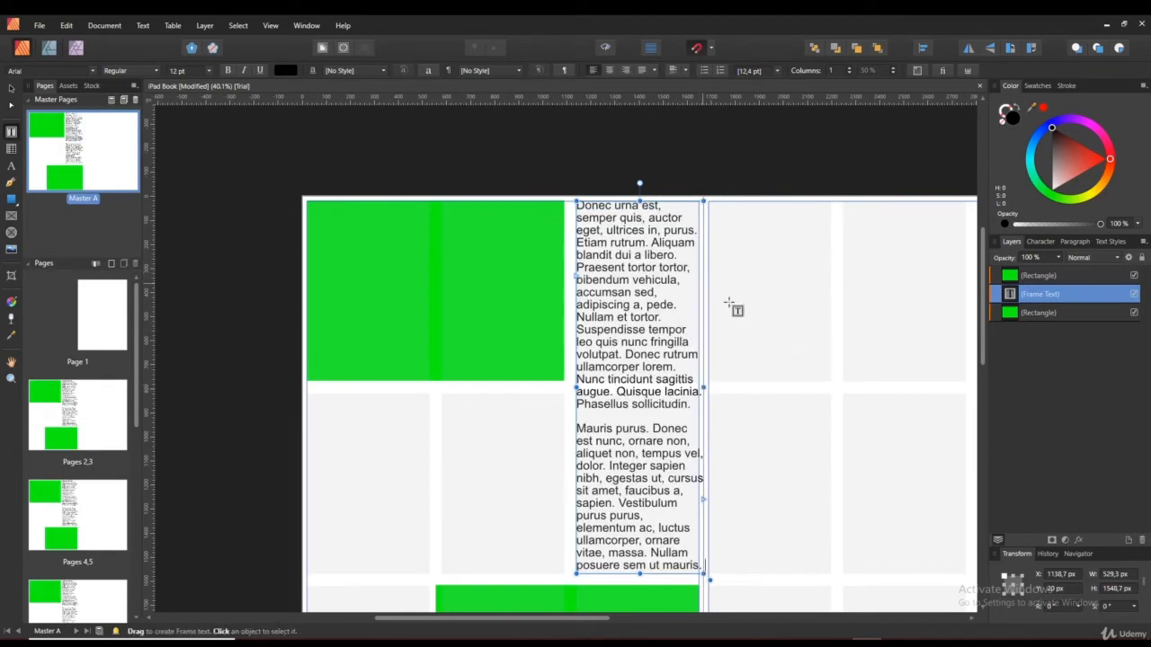
# Step: Draw a text frame about 1069 × 749 px over the middle row's first two cells and another in the bottom row's first cell
pyautogui.scroll(-3, 807, 342)
pyautogui.scroll(1, 806, 345)
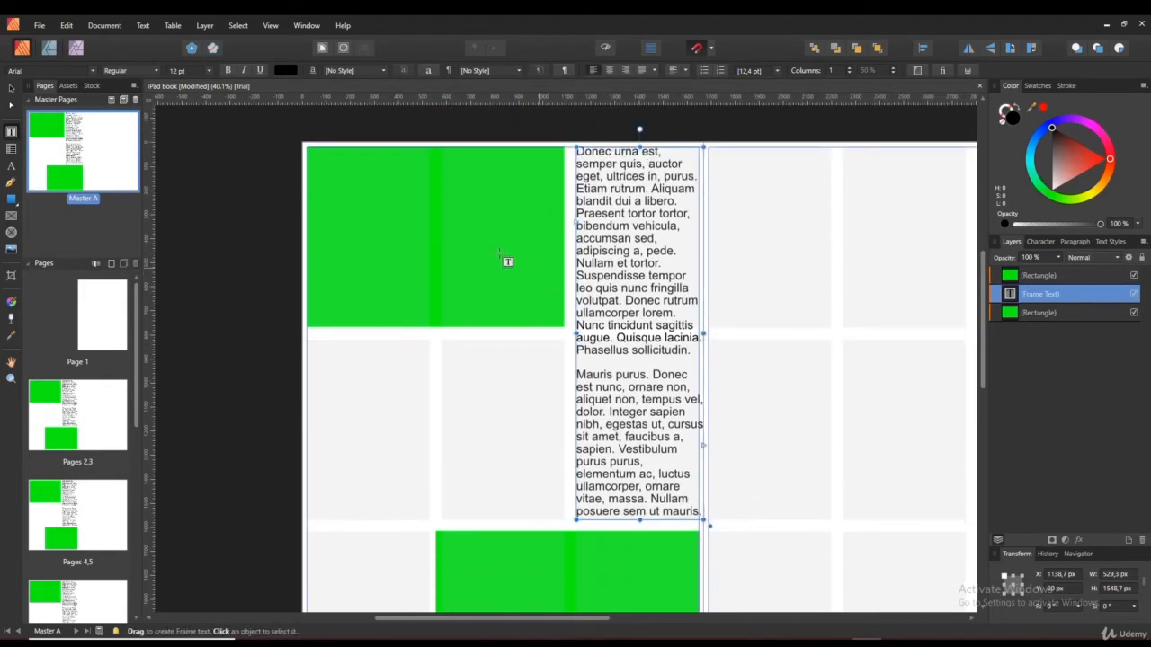
pyautogui.scroll(-1, 359, 341)
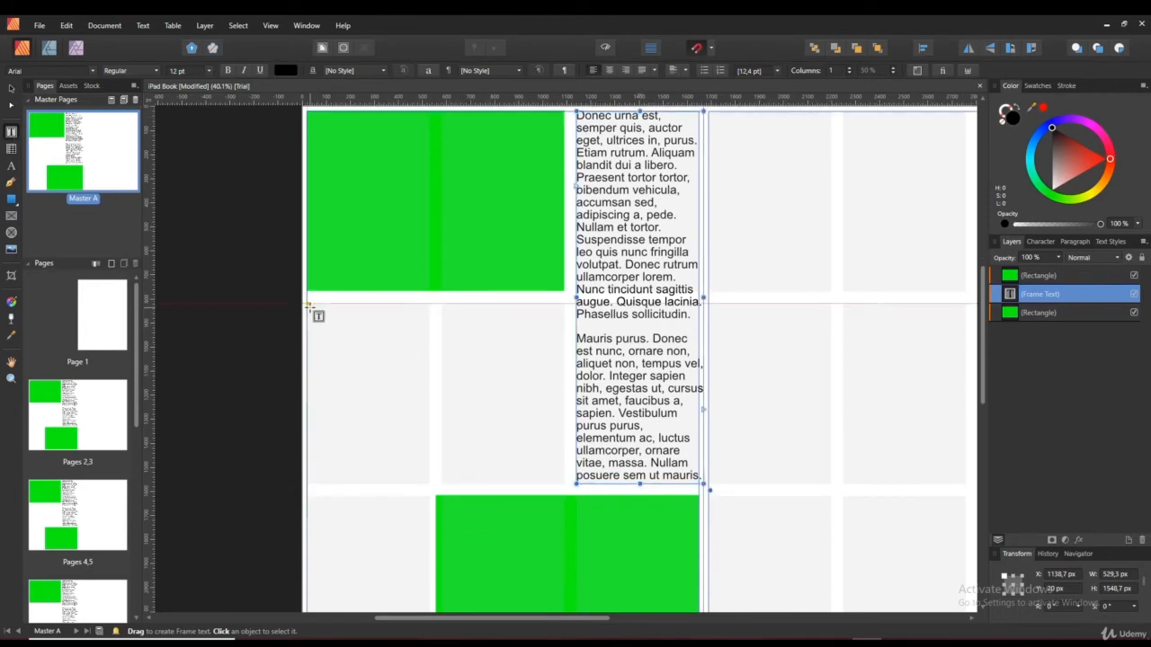
pyautogui.moveTo(309, 304); pyautogui.dragTo(564, 486)
pyautogui.scroll(-3, 396, 467)
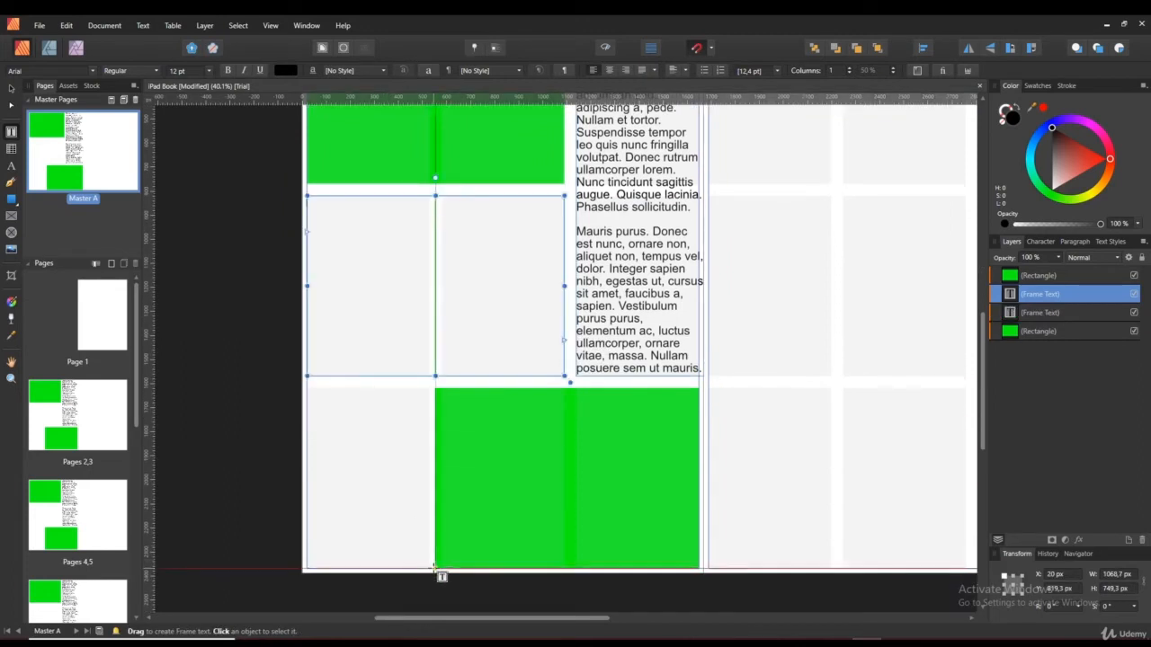
pyautogui.moveTo(435, 568); pyautogui.dragTo(311, 388)
# Step: Shorten the third-column text frame to 749.3 px to fit the top row, and widen the middle-row frame to 1628 px across all three columns
pyautogui.rightClick(393, 293)
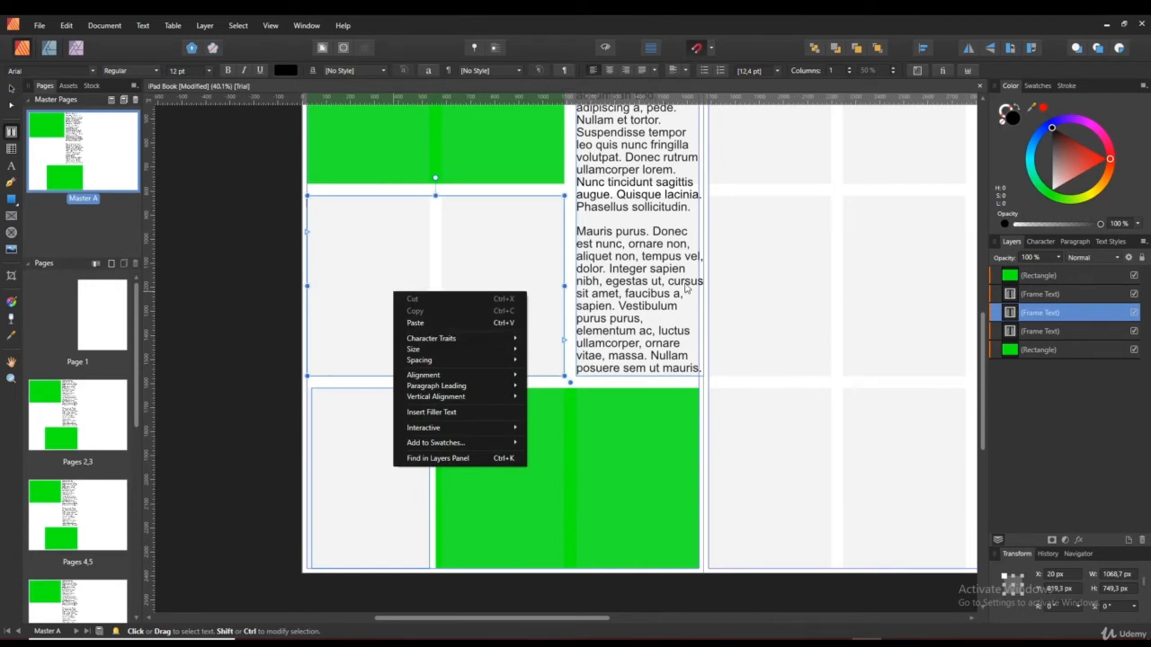
pyautogui.click(664, 283)
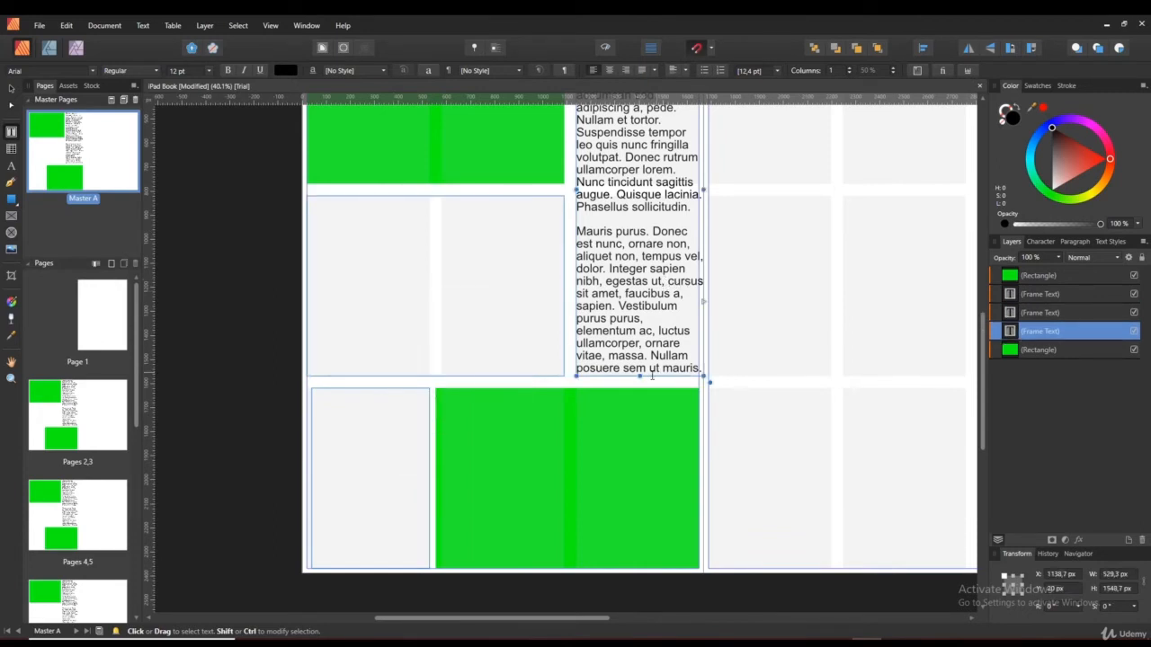
pyautogui.hotkey('ctrl', 'a')
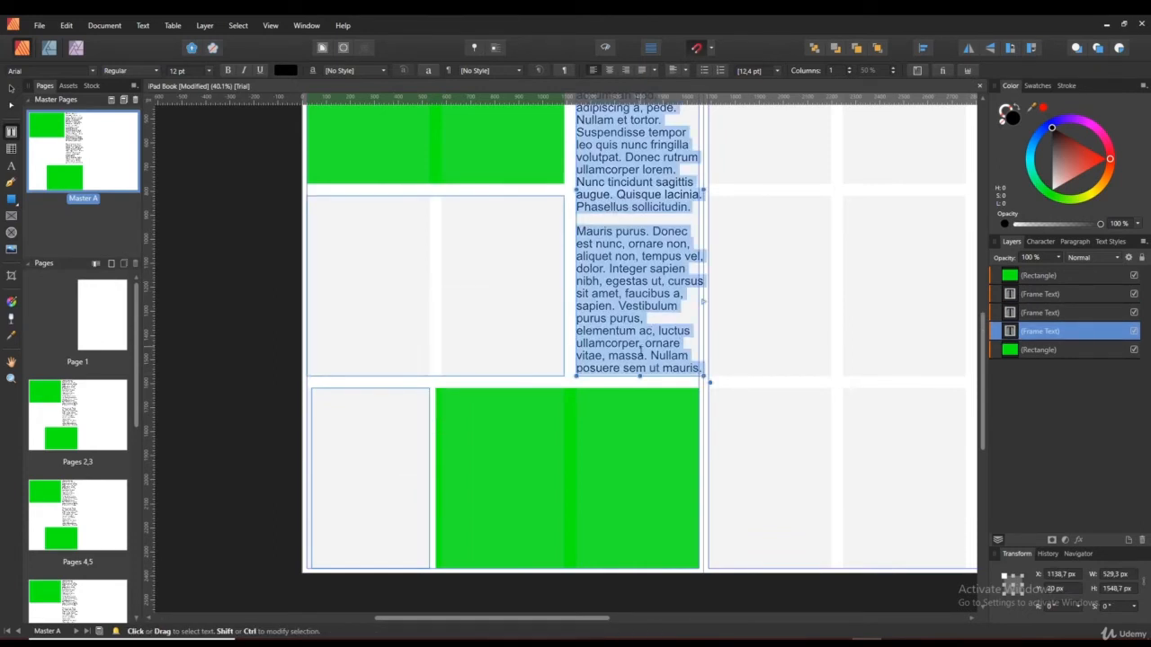
pyautogui.click(641, 353)
pyautogui.moveTo(641, 375); pyautogui.dragTo(640, 184)
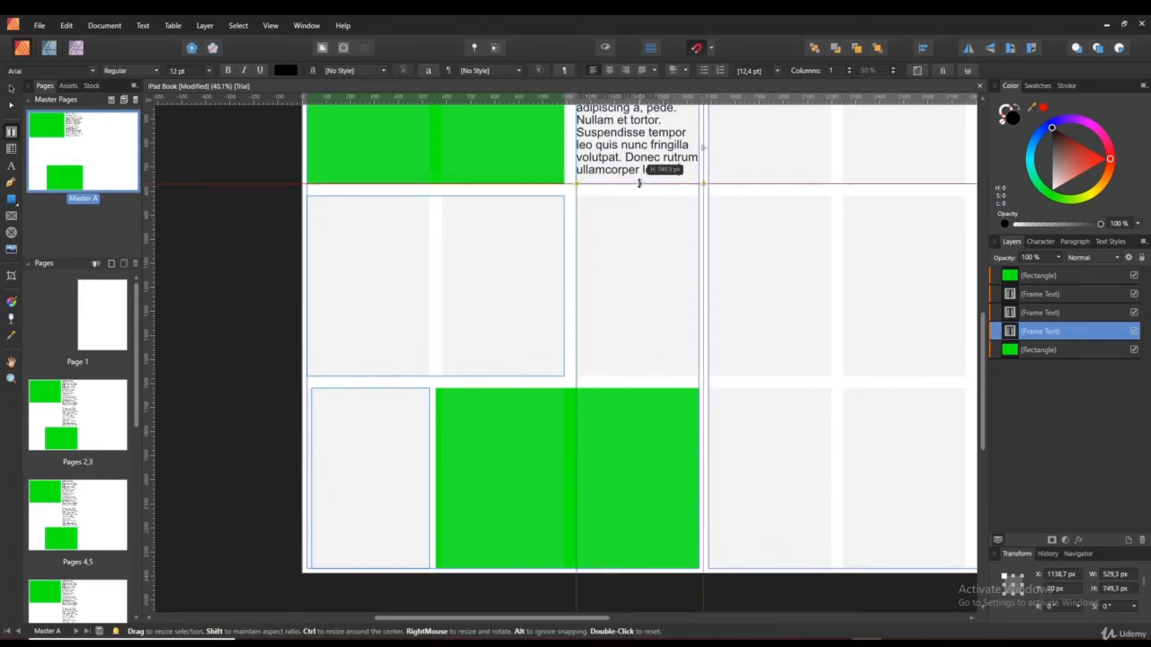
pyautogui.click(561, 261)
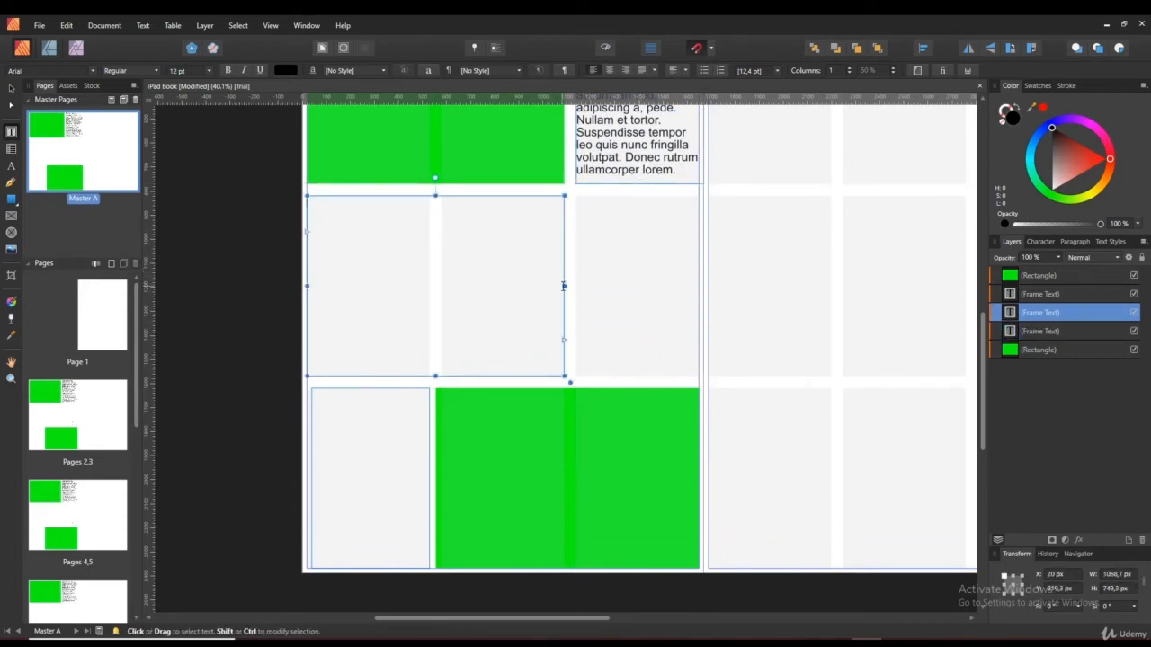
pyautogui.moveTo(563, 286); pyautogui.dragTo(699, 286)
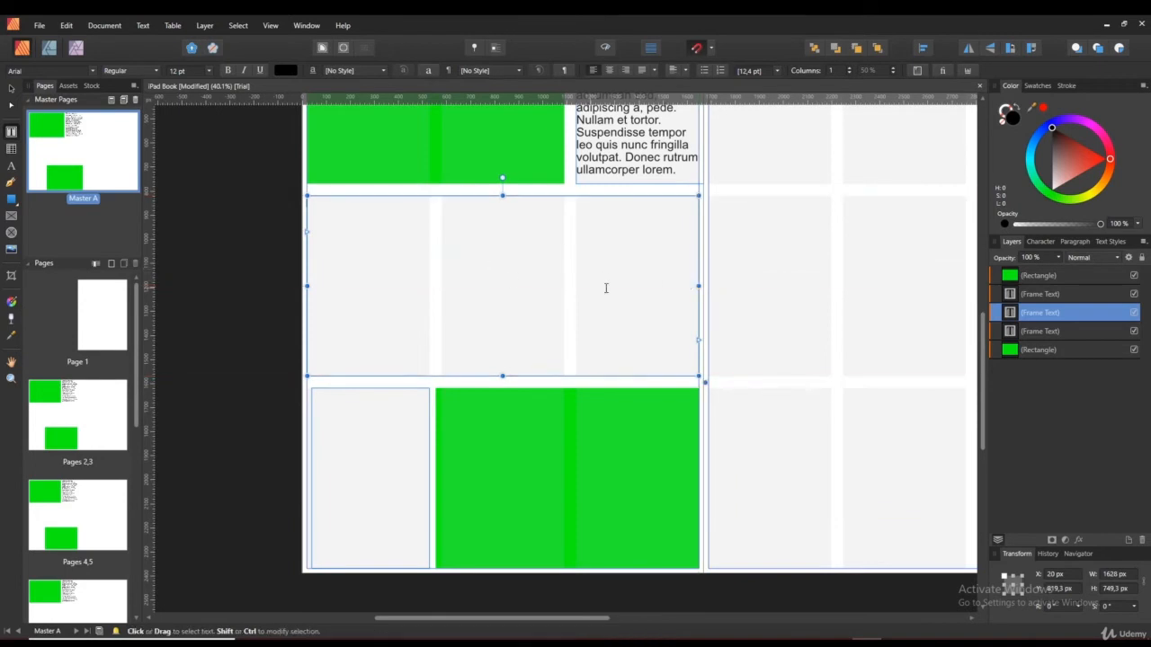
# Step: Flow the filler text from the top text frame into the middle-row frame and on into the bottom-row frame
pyautogui.scroll(3, 606, 288)
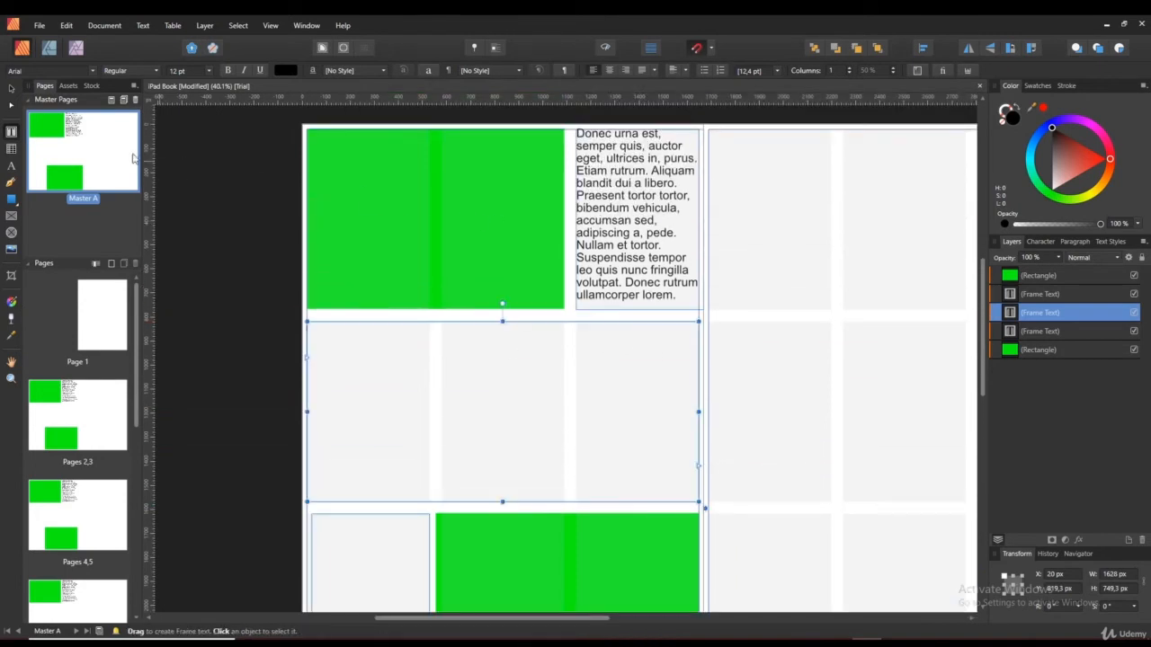
pyautogui.click(687, 271)
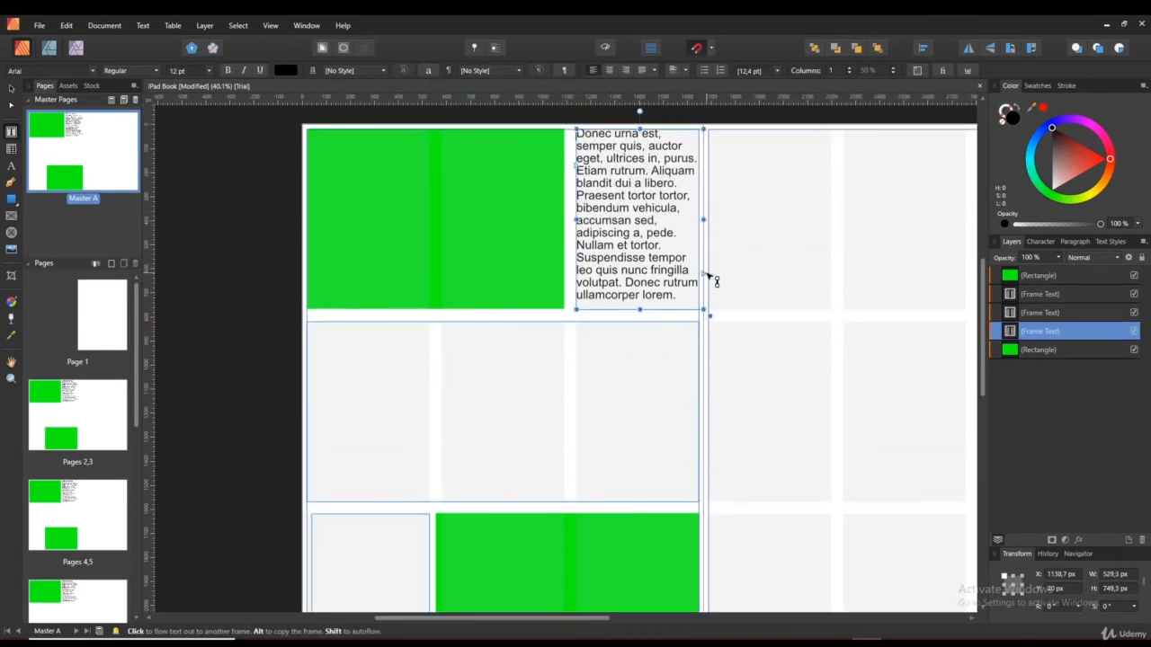
pyautogui.click(708, 277)
pyautogui.click(521, 388)
pyautogui.scroll(-2, 730, 311)
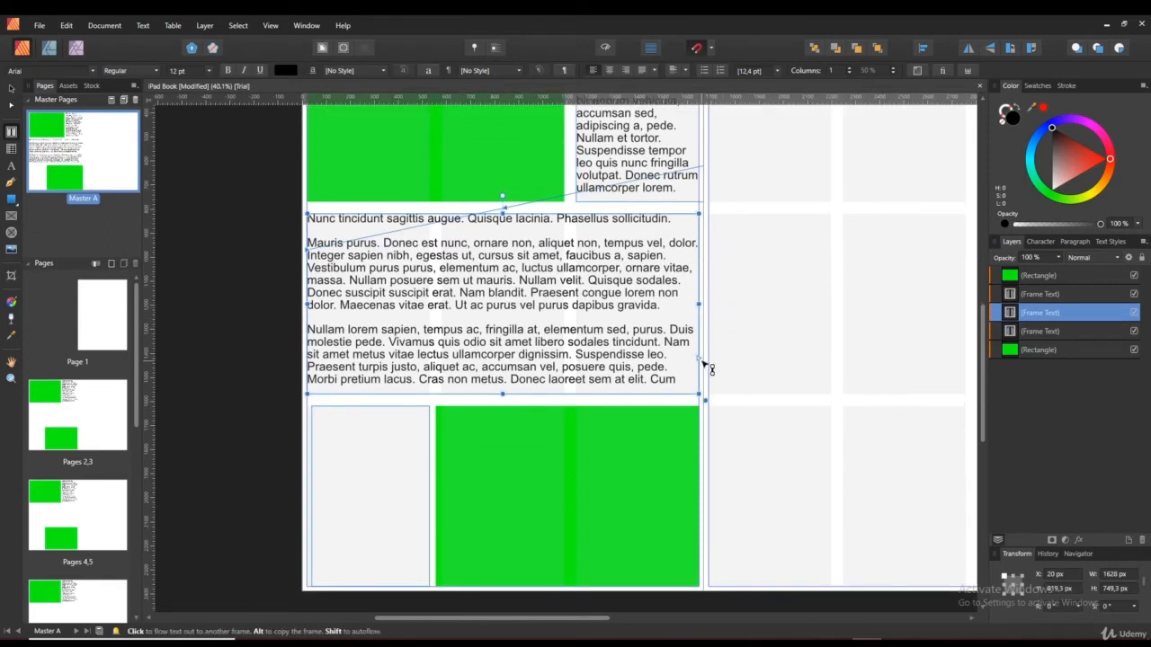
pyautogui.click(378, 431)
pyautogui.click(852, 480)
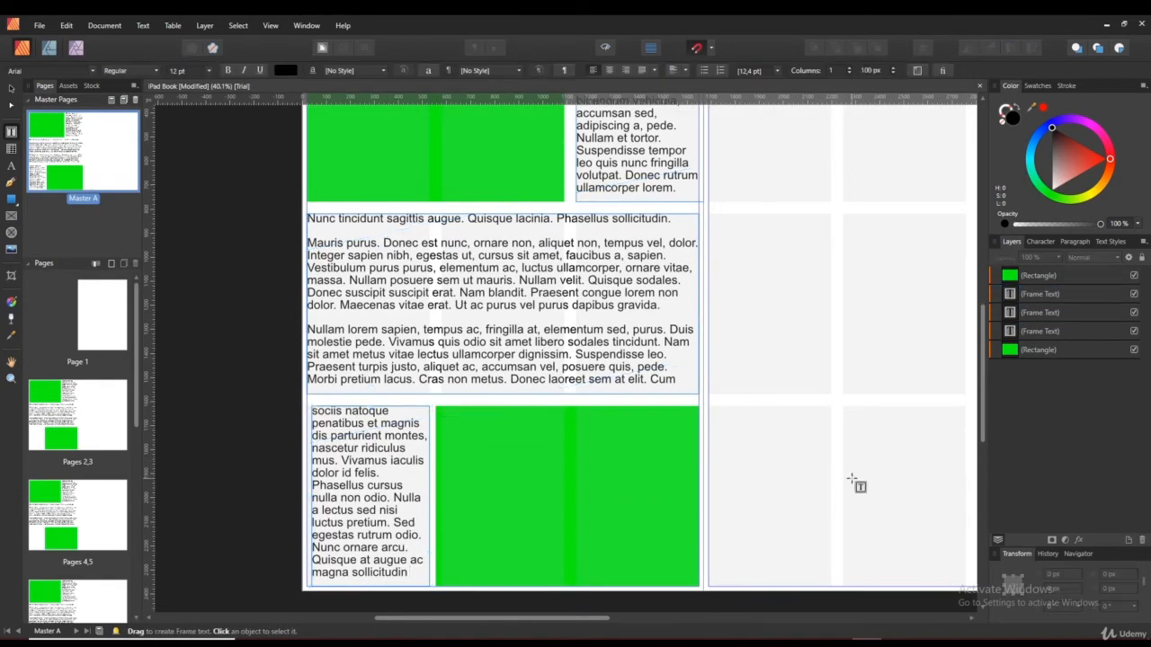
# Step: Justify the filler text running through the linked frames
pyautogui.scroll(2, 852, 479)
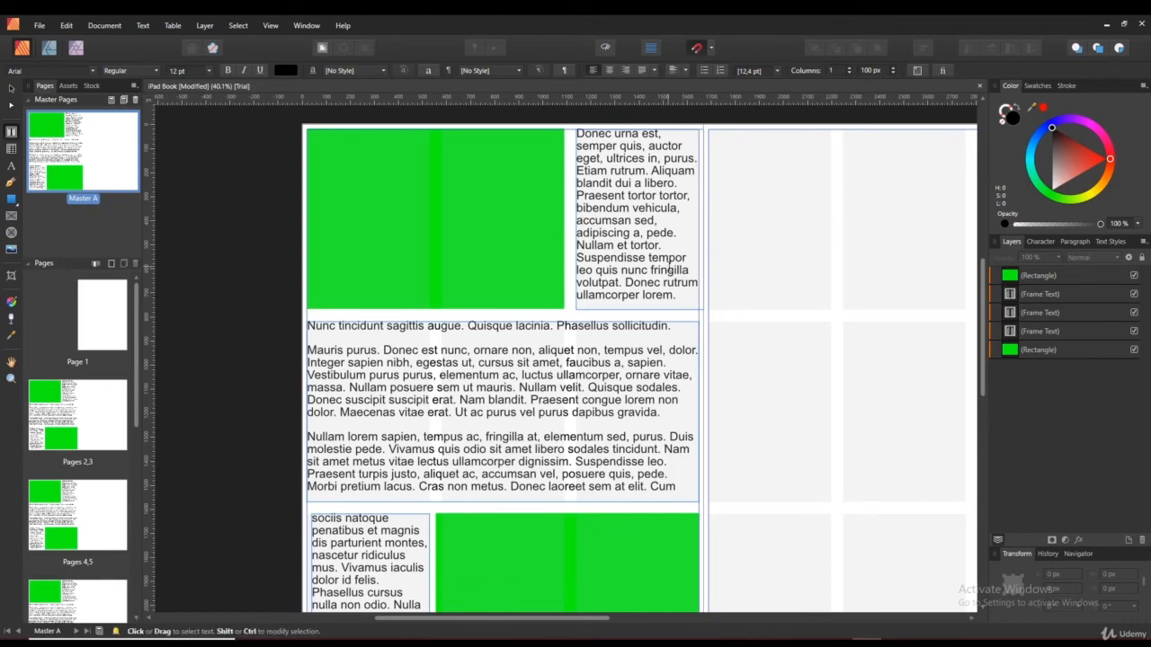
pyautogui.keyDown('ctrl'); pyautogui.scroll(-2, 553, 310); pyautogui.keyUp('ctrl')
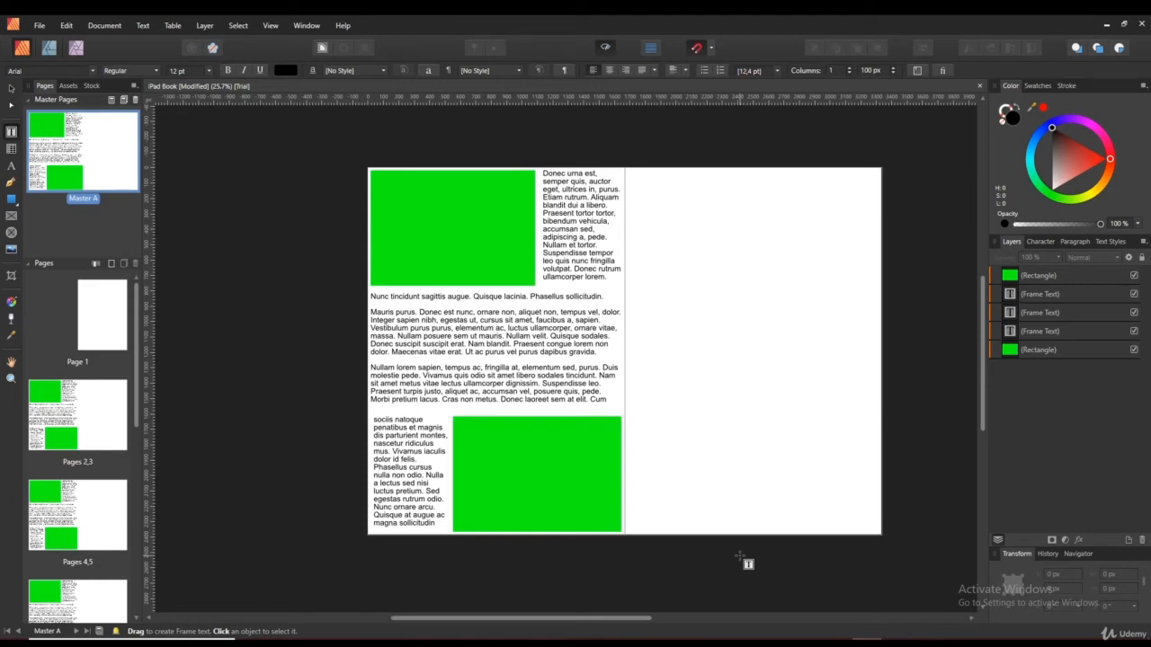
pyautogui.click(559, 329)
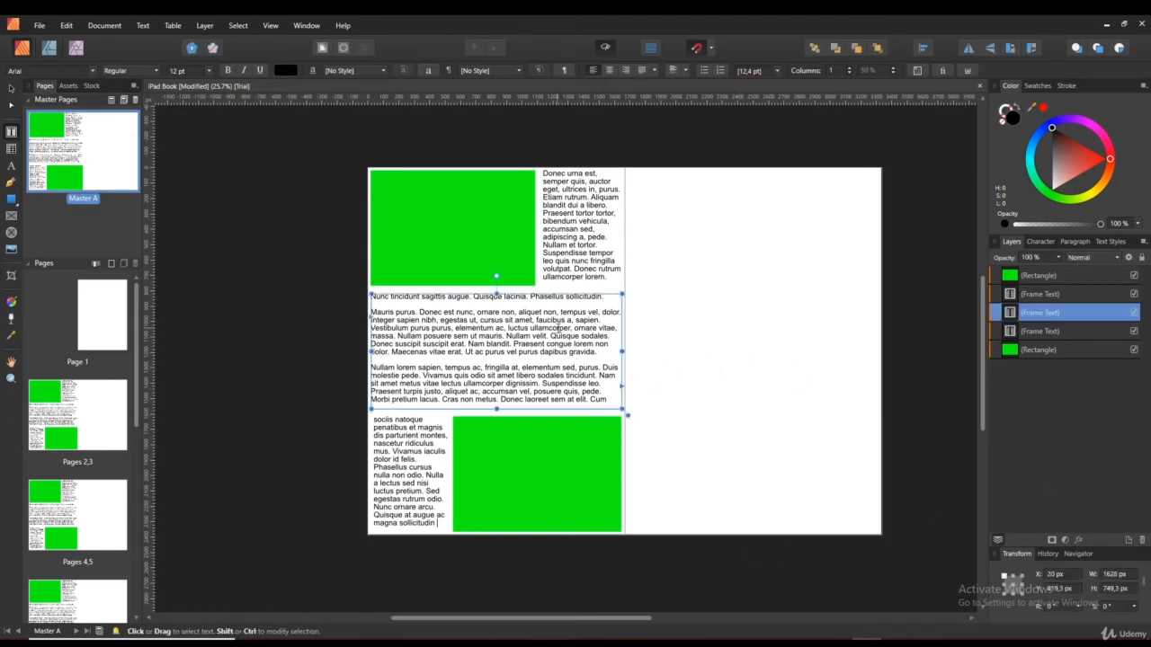
pyautogui.click(644, 72)
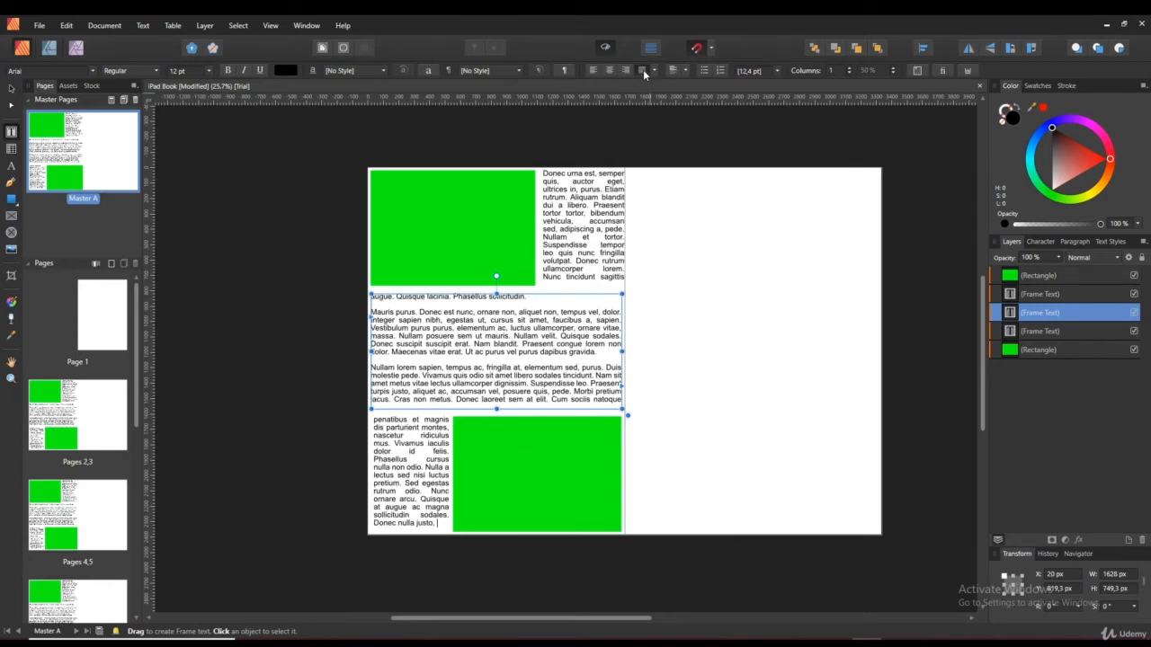
# Step: Apply Justify All to the filler text in the linked frames and deselect them
pyautogui.click(595, 204)
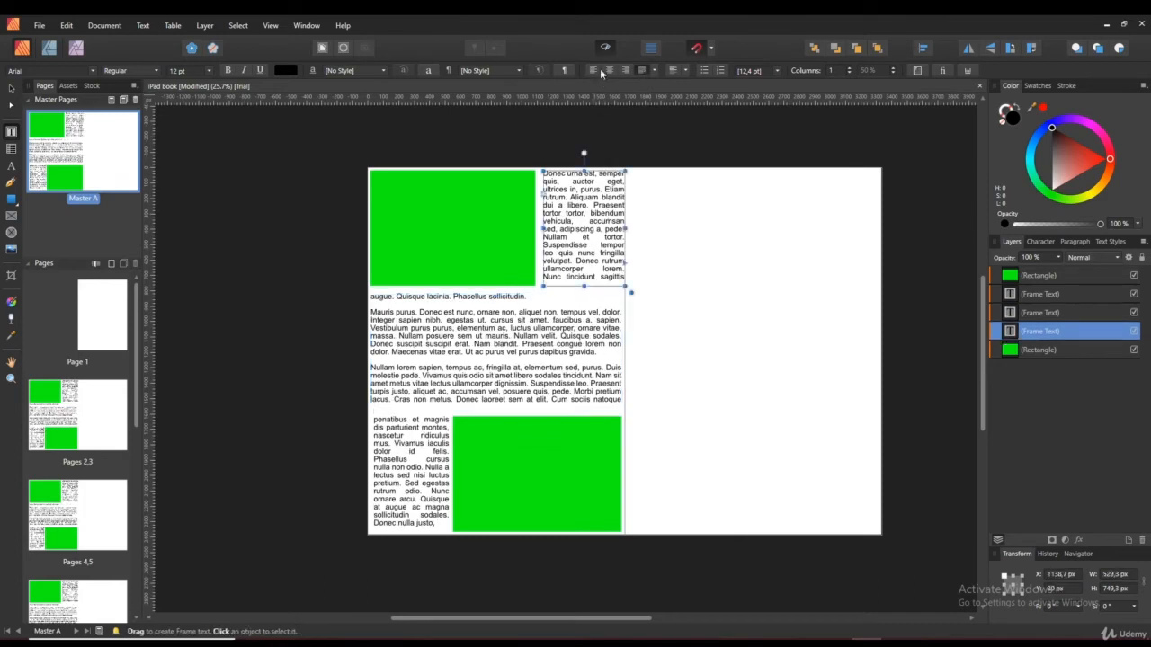
pyautogui.click(654, 72)
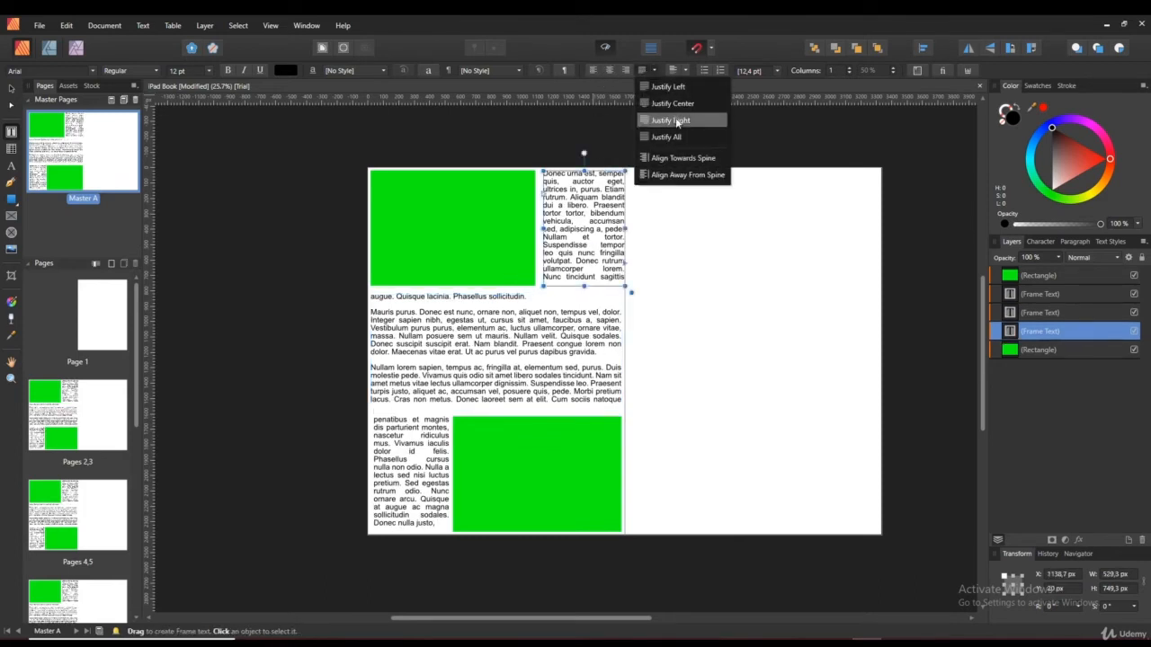
pyautogui.click(667, 136)
pyautogui.click(624, 294)
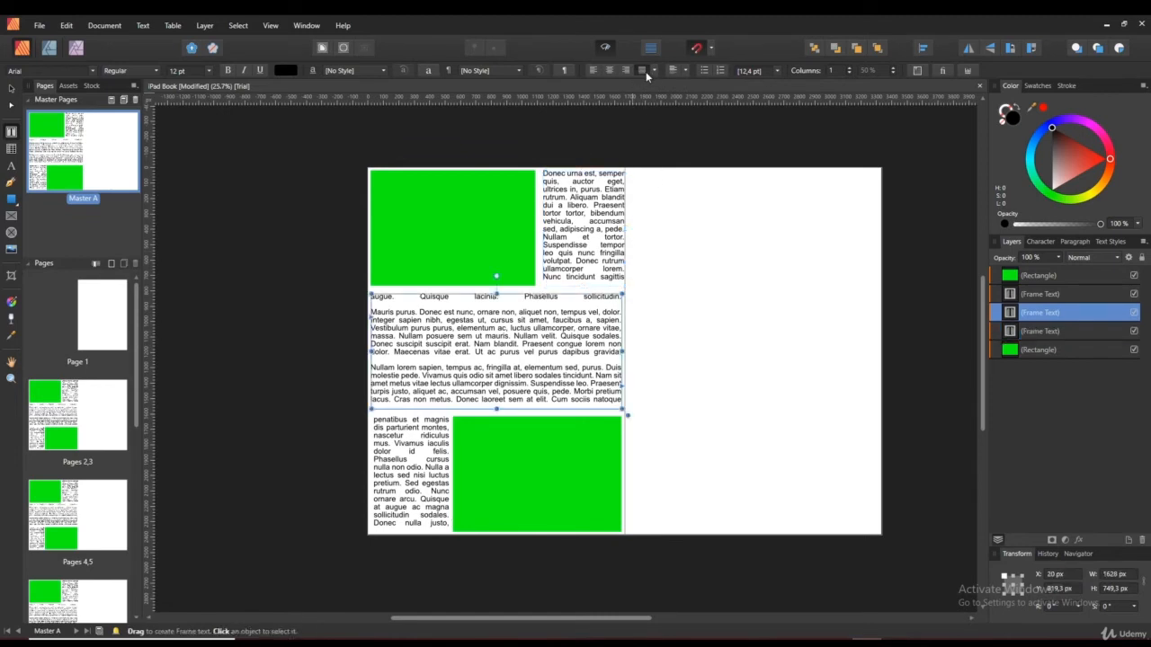
pyautogui.click(414, 437)
pyautogui.click(252, 333)
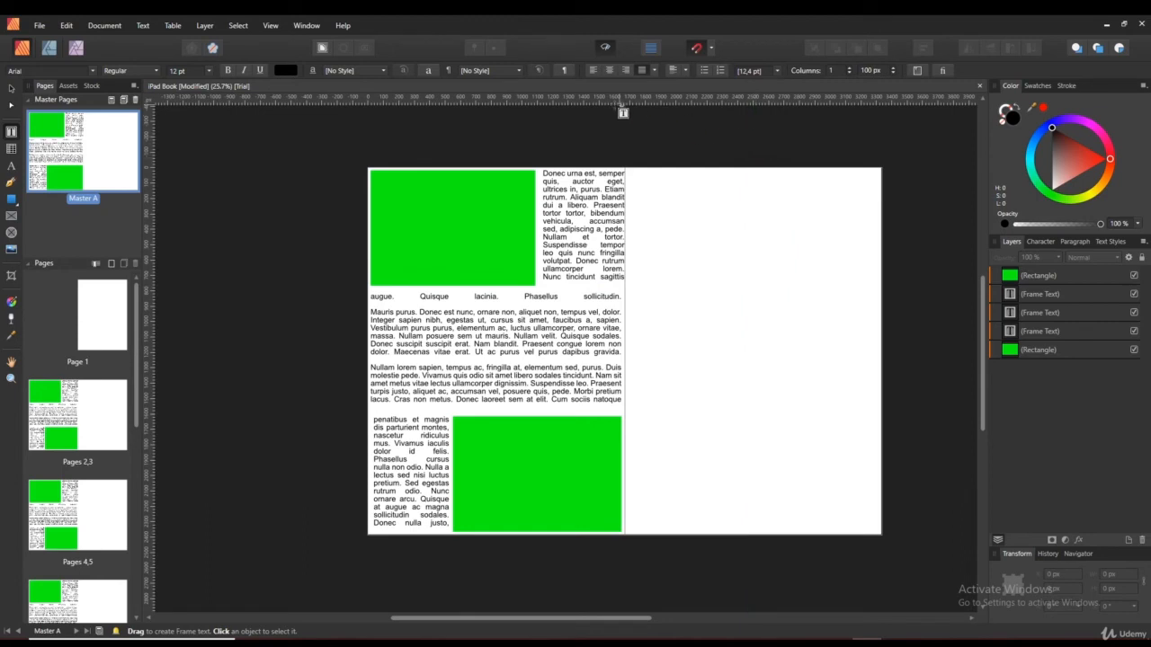
# Step: Turn off preview mode and set Master A's column guides to 4 rows
pyautogui.click(605, 47)
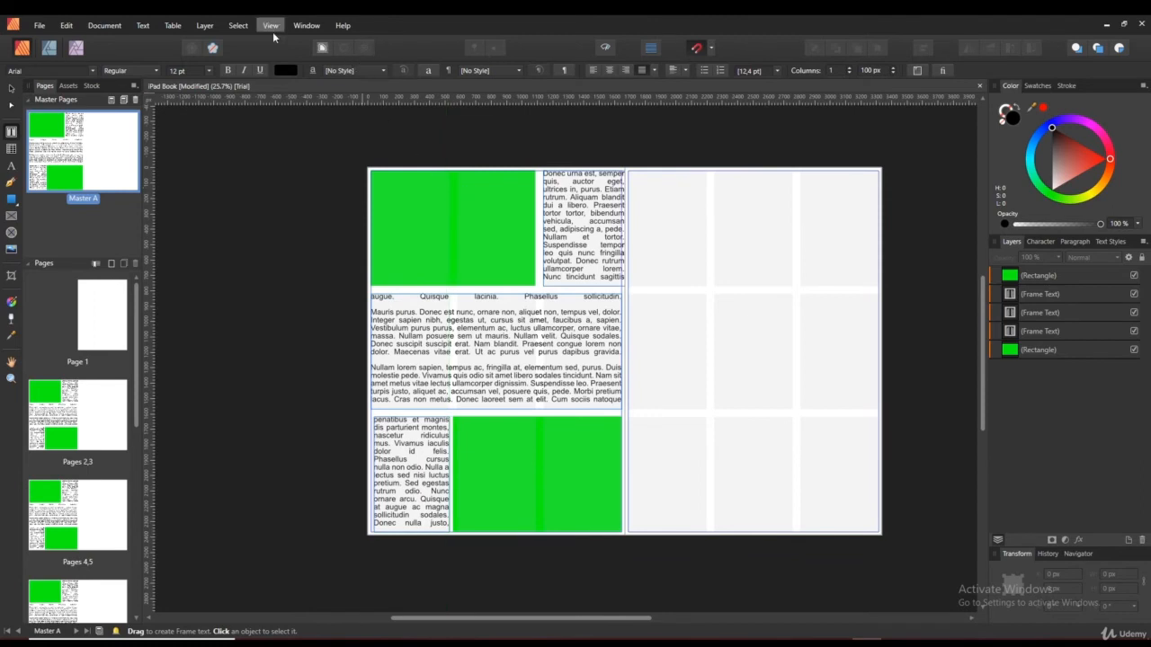
pyautogui.click(272, 27)
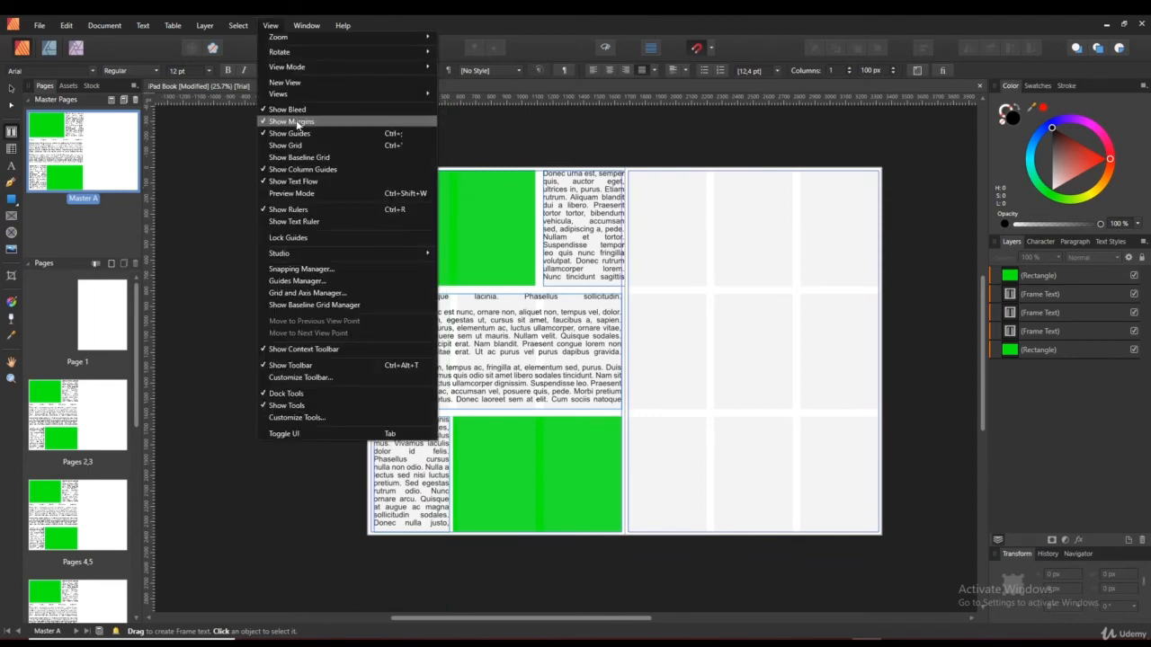
pyautogui.click(325, 280)
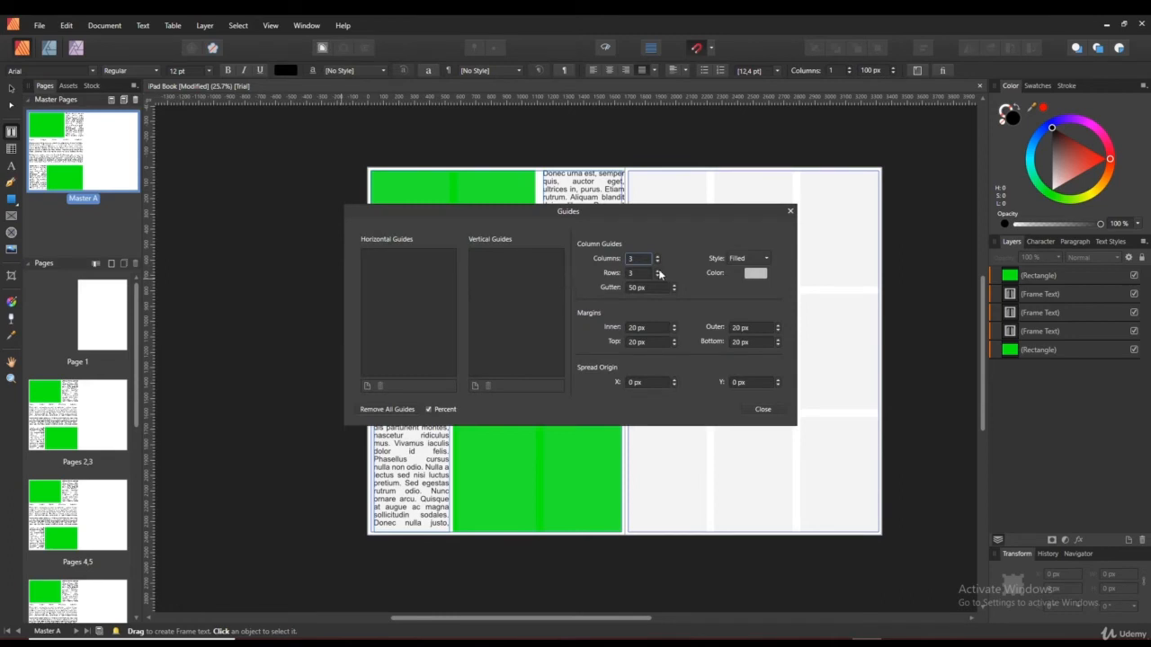
pyautogui.click(659, 272)
pyautogui.moveTo(723, 209); pyautogui.dragTo(484, 197)
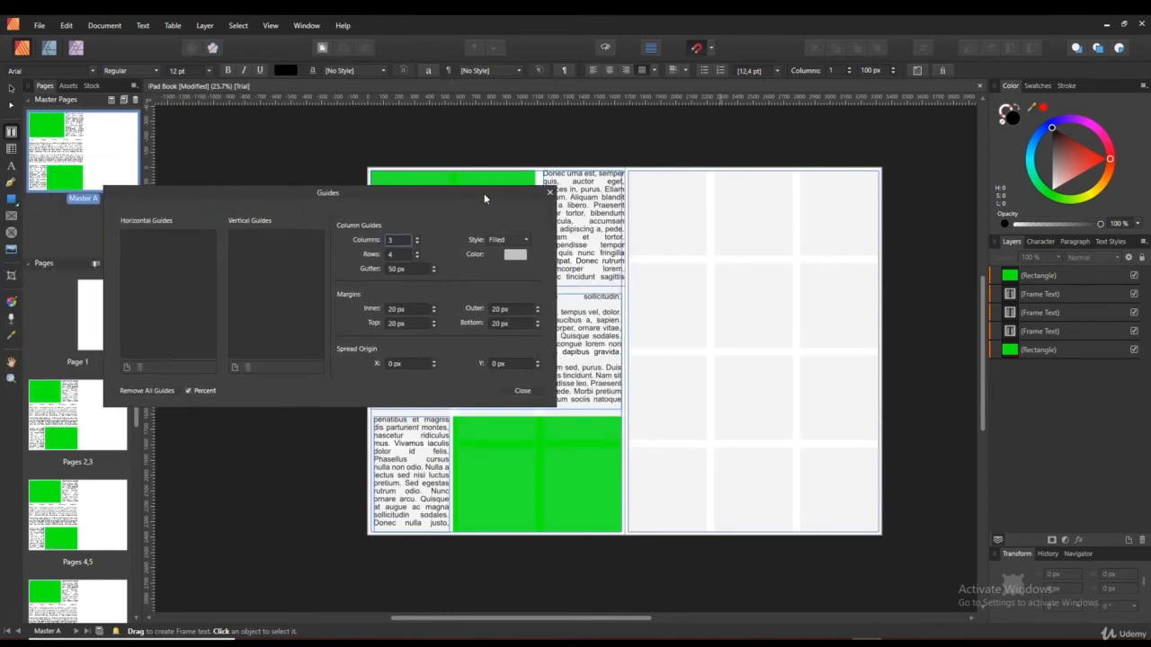
pyautogui.click(521, 392)
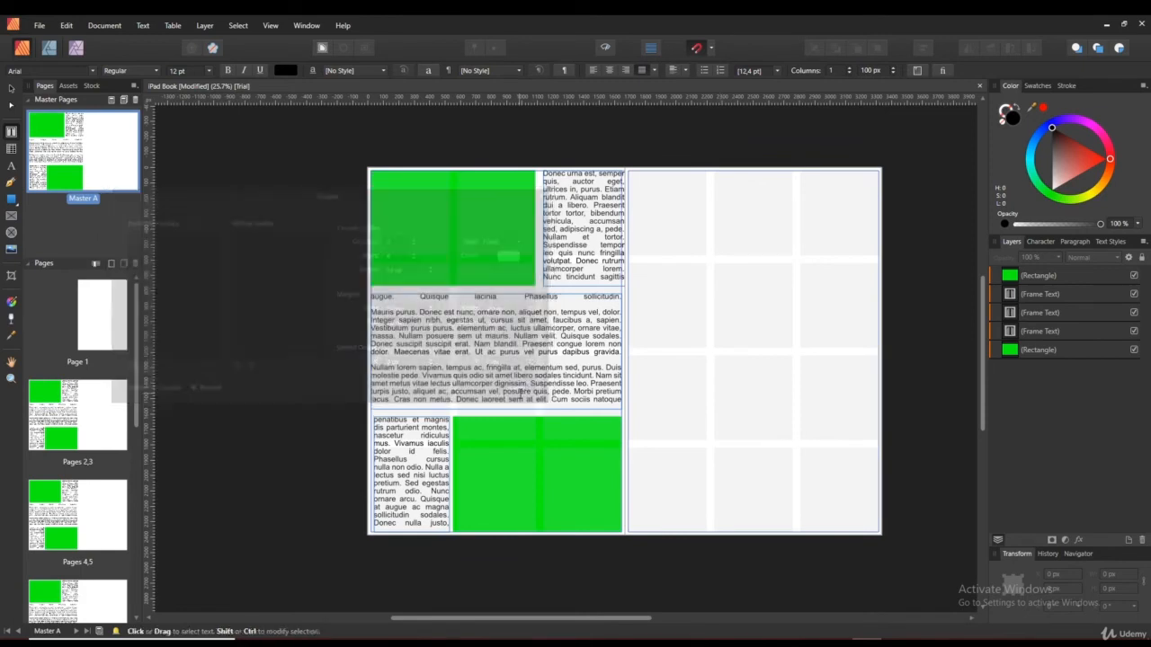
# Step: Shorten both green rectangles to 549.5 px high, fitting the bottom one to the last guide row and the top one to the first
pyautogui.click(10, 88)
pyautogui.click(433, 443)
pyautogui.click(551, 430)
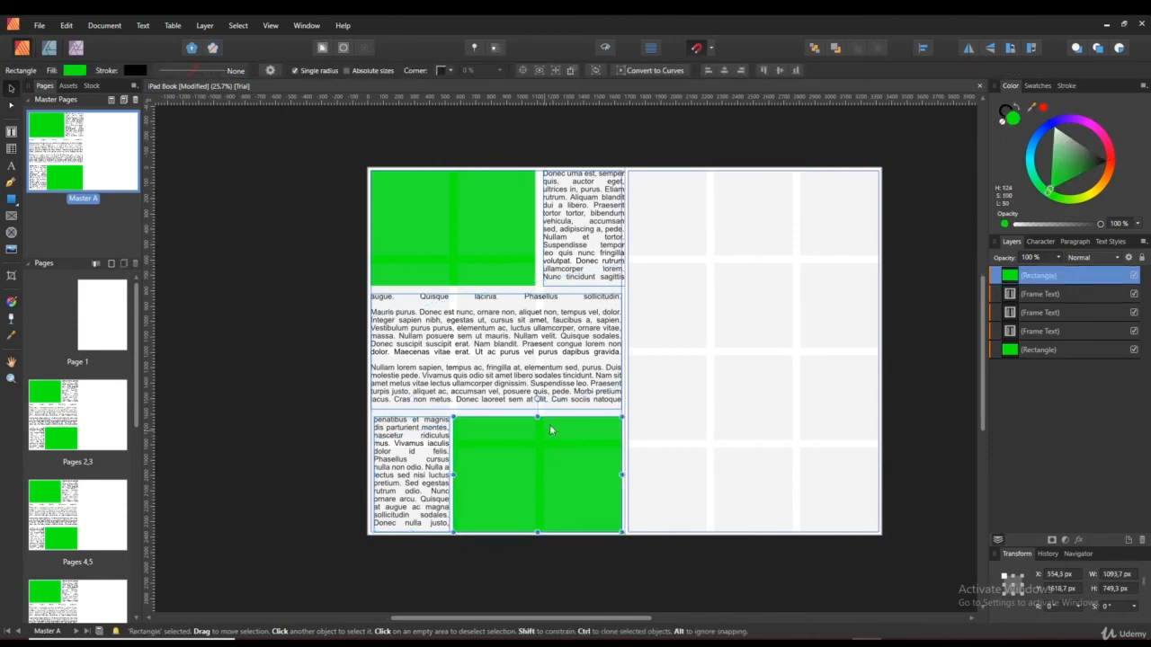
pyautogui.moveTo(537, 417); pyautogui.dragTo(544, 448)
pyautogui.click(455, 209)
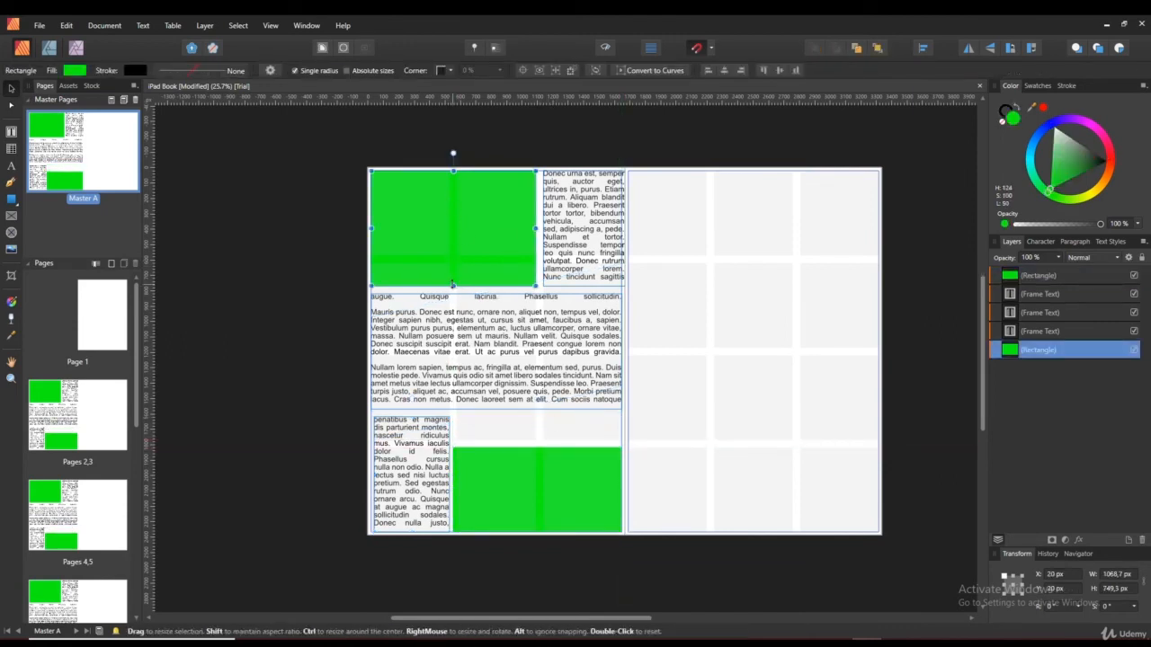
pyautogui.moveTo(452, 285); pyautogui.dragTo(452, 255)
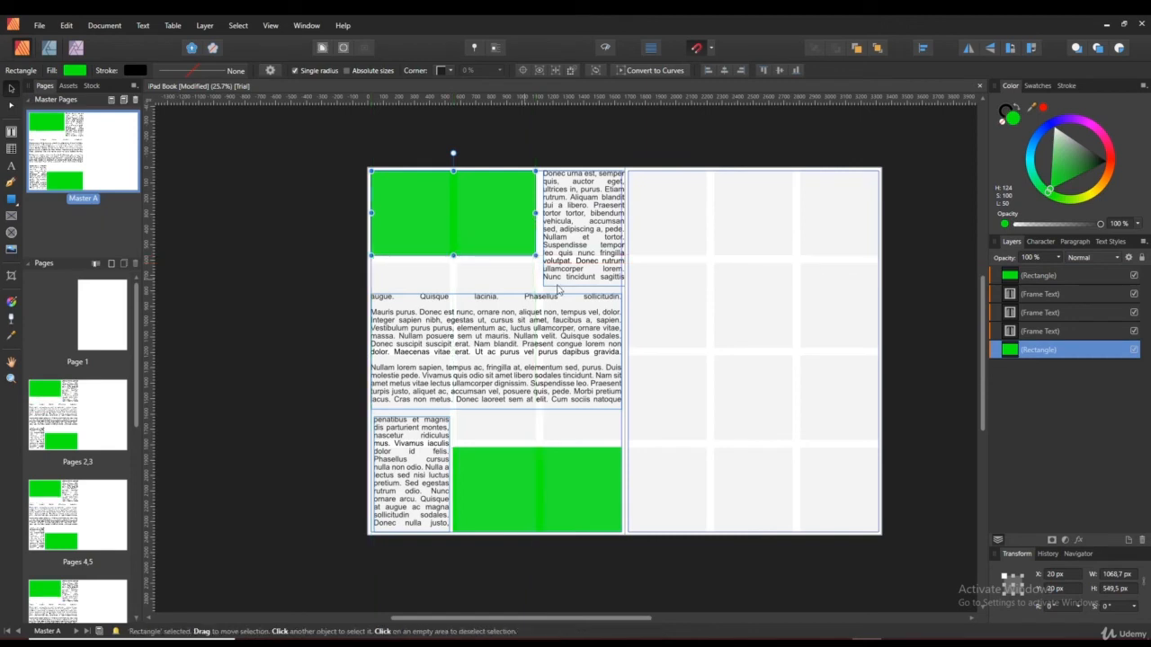
# Step: Shorten the top text frame to the first guide row and extend the middle text frame up to the second row, making it 949.2 px high
pyautogui.click(584, 281)
pyautogui.moveTo(585, 282); pyautogui.dragTo(585, 255)
pyautogui.click(497, 298)
pyautogui.moveTo(496, 294); pyautogui.dragTo(497, 263)
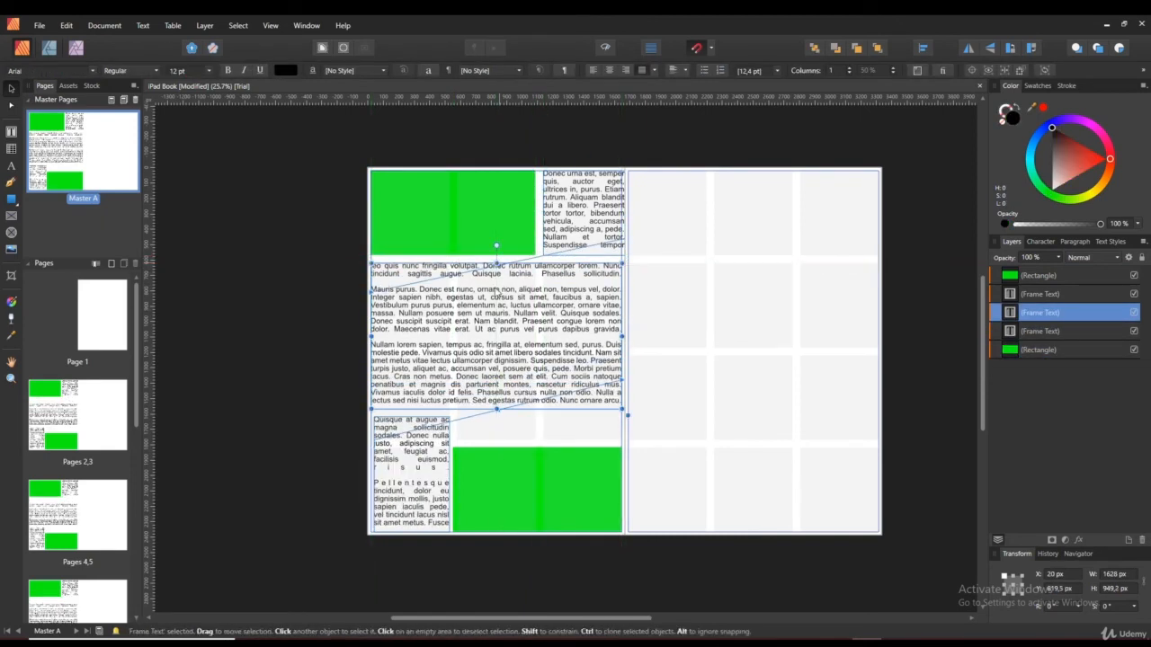
# Step: Lower the bottom text frame's upper edge to the last guide row and extend the middle text frame down to the end of the third row
pyautogui.click(420, 449)
pyautogui.moveTo(412, 416); pyautogui.dragTo(411, 447)
pyautogui.click(496, 410)
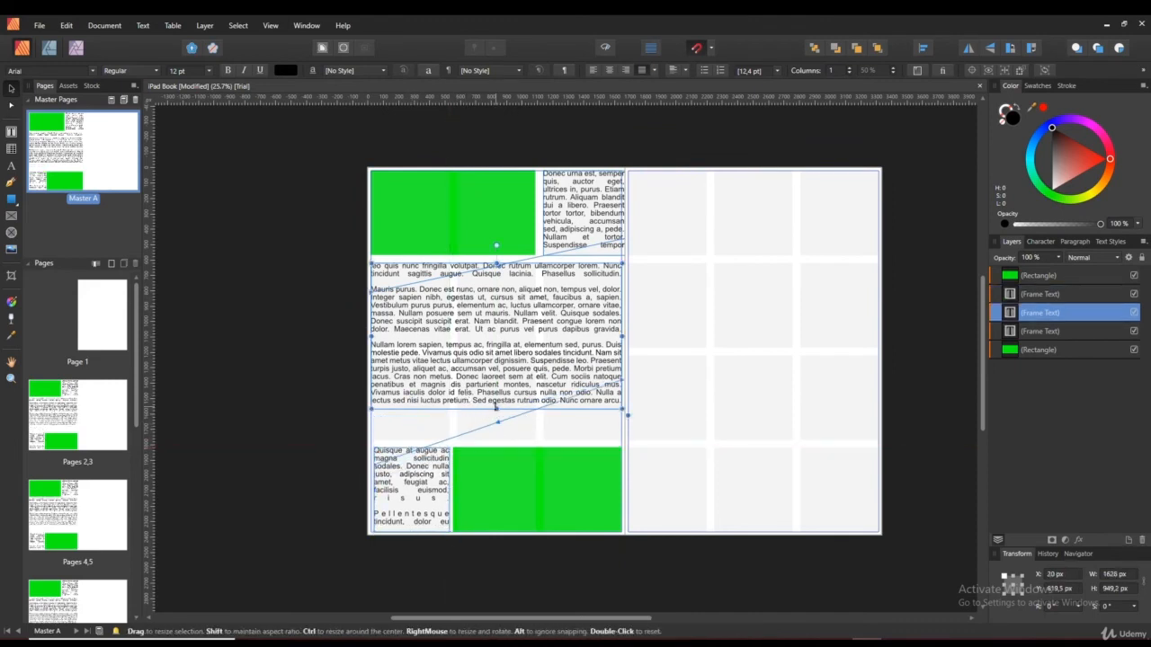
pyautogui.moveTo(496, 408); pyautogui.dragTo(503, 439)
# Step: Narrow the bottom green rectangle to 509.3 px so it fits only the middle column's guide cell
pyautogui.click(578, 496)
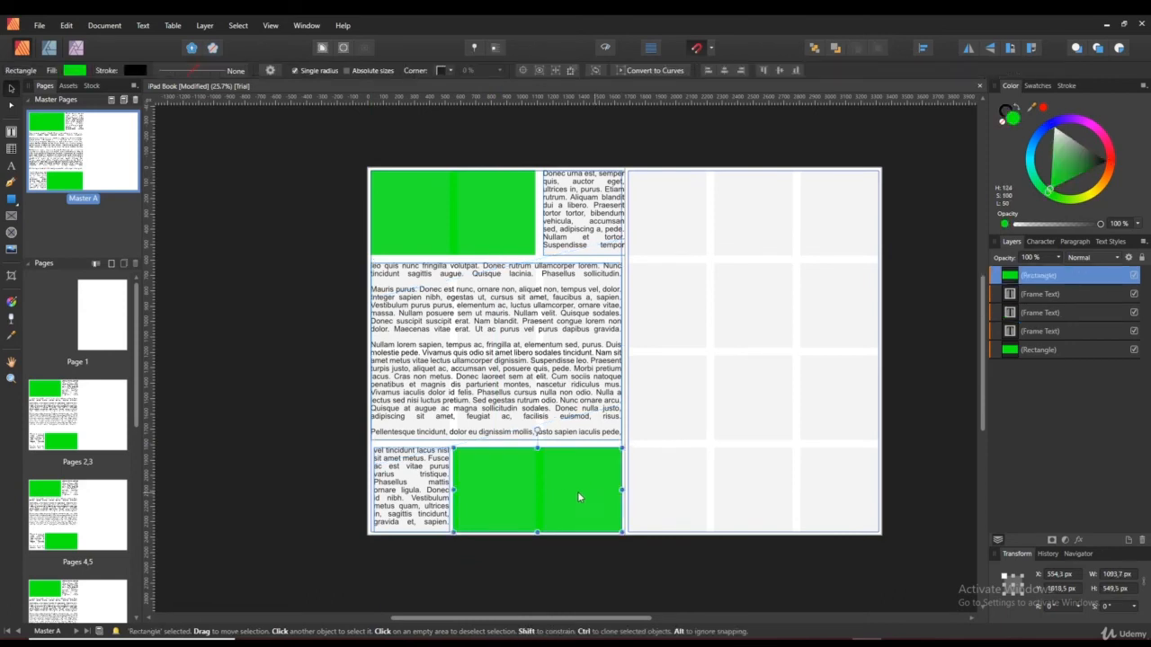
pyautogui.moveTo(620, 490); pyautogui.dragTo(536, 490)
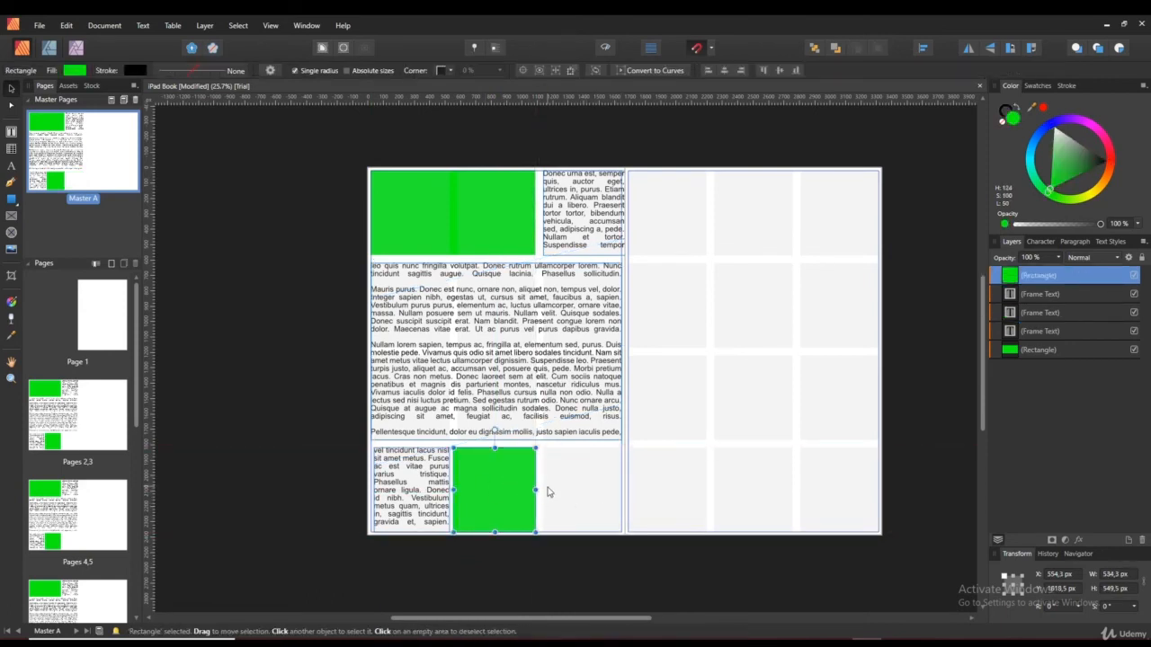
pyautogui.scroll(1, 501, 506)
pyautogui.scroll(-2, 505, 509)
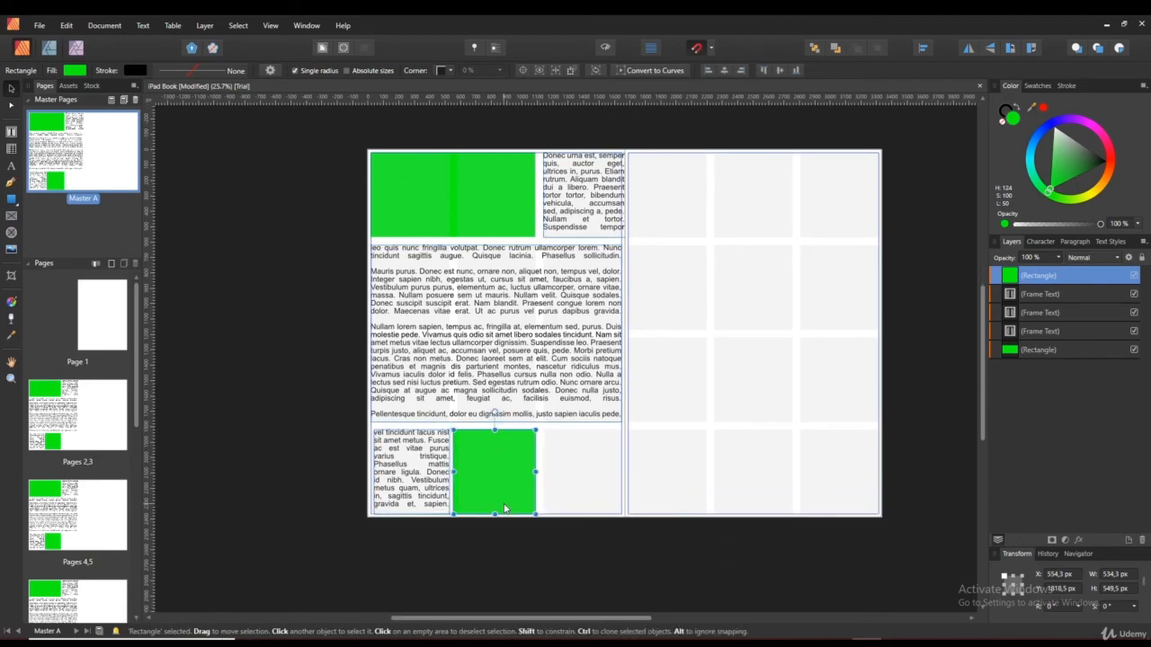
pyautogui.keyDown('ctrl'); pyautogui.scroll(3, 505, 509); pyautogui.keyUp('ctrl')
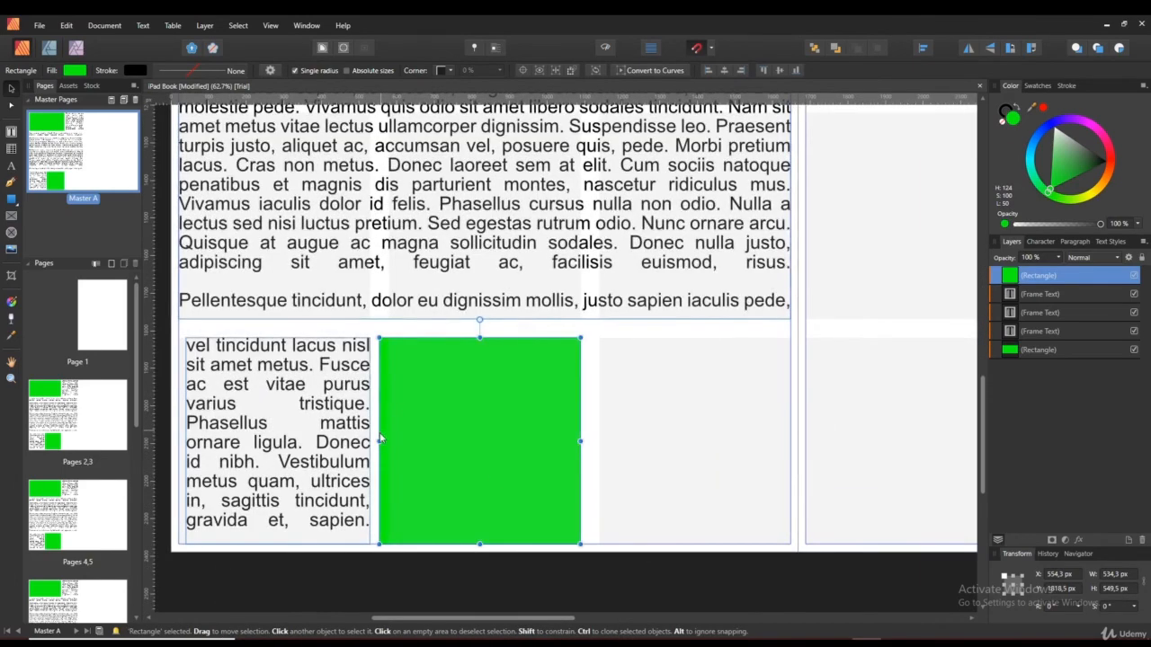
pyautogui.moveTo(380, 441); pyautogui.dragTo(388, 441)
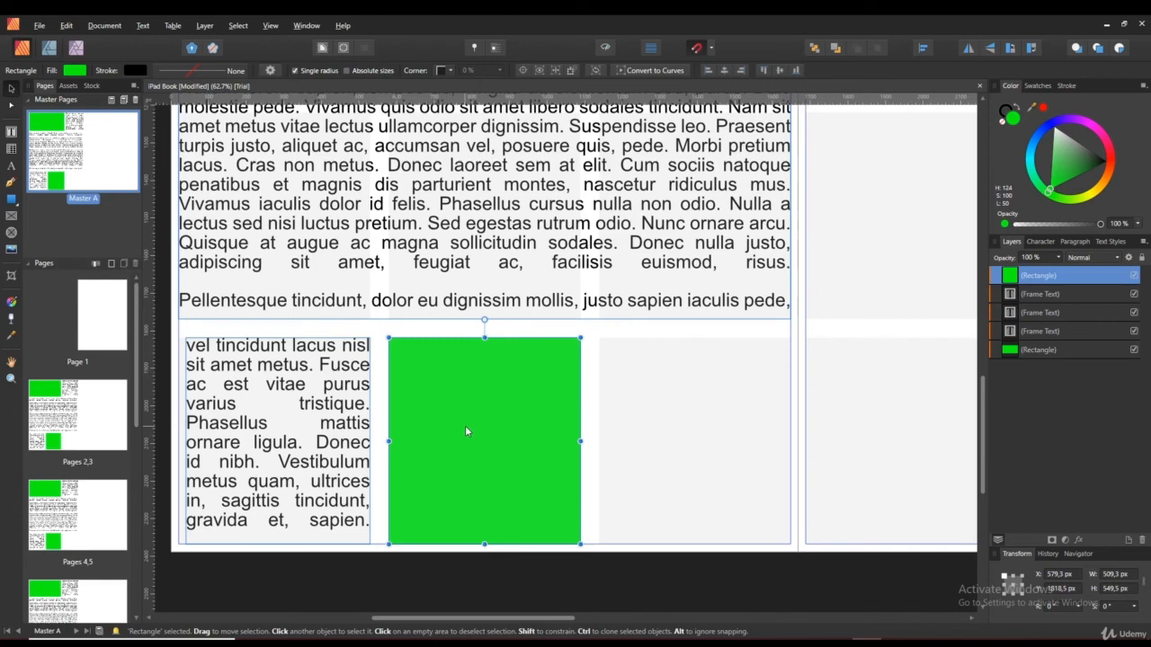
# Step: Duplicate the bottom green rectangle into the third column's cell of the last row and deselect it
pyautogui.moveTo(465, 432)
pyautogui.keyDown('ctrl'); pyautogui.mouseDown()
pyautogui.moveTo(689, 432)
pyautogui.moveTo(675, 432)
pyautogui.mouseUp(); pyautogui.keyUp('ctrl')
pyautogui.scroll(1, 589, 460)
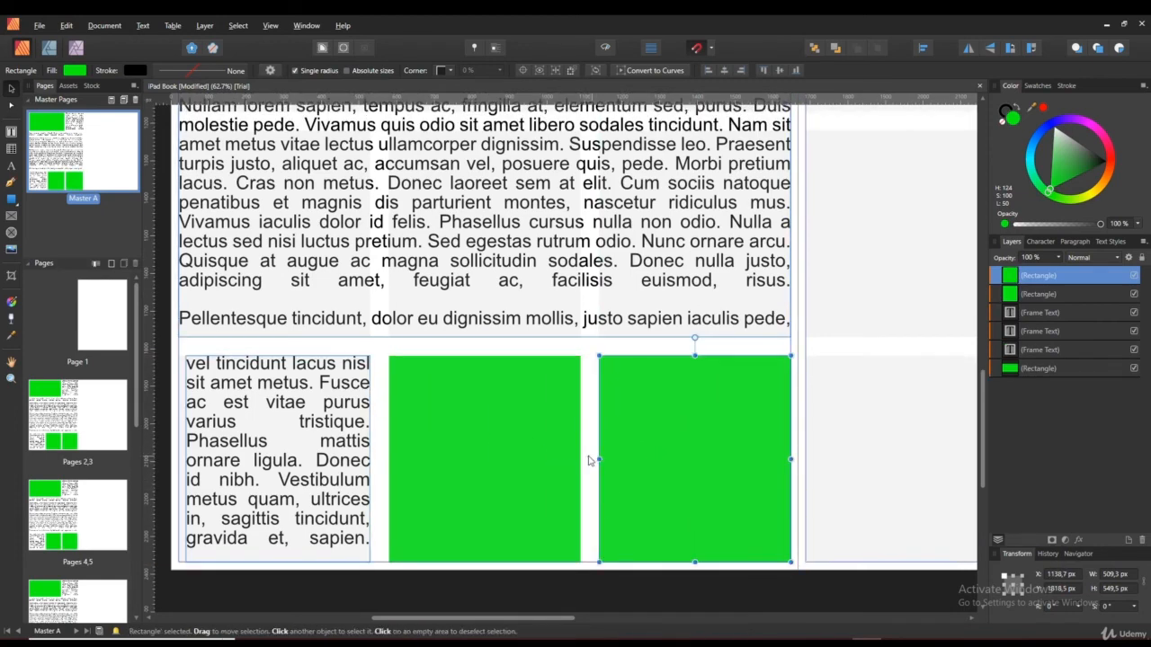
pyautogui.click(589, 460)
# Step: Preview the Master A spread without guides and examine the revised layout
pyautogui.scroll(-2, 610, 466)
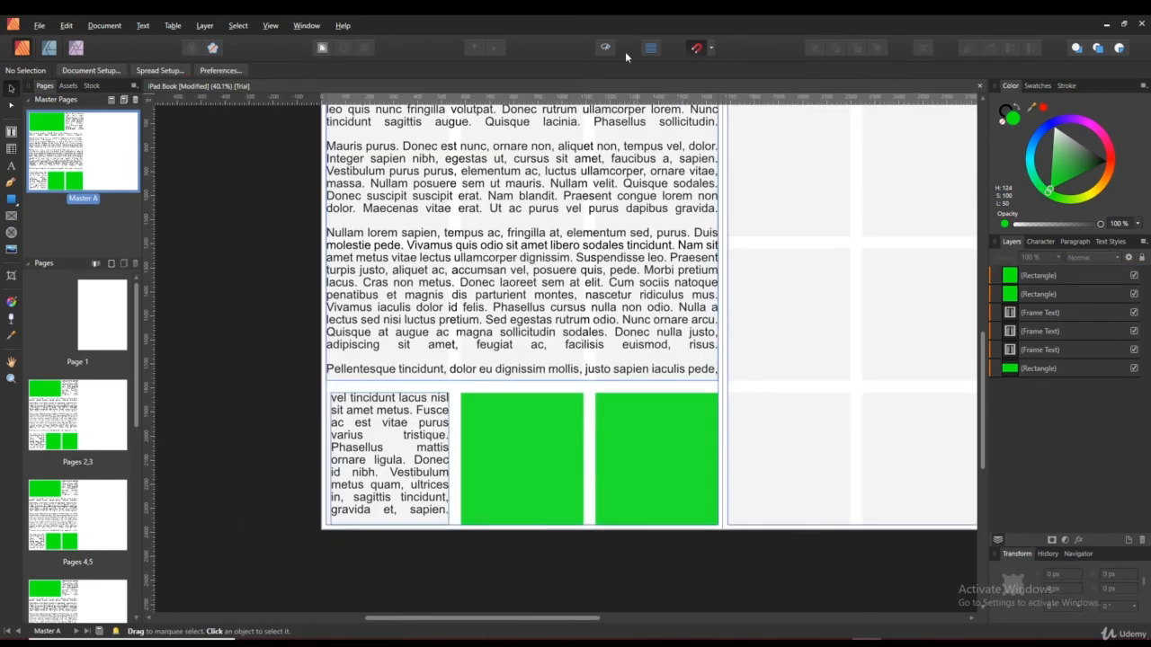
pyautogui.scroll(-1, 657, 359)
pyautogui.scroll(1, 658, 359)
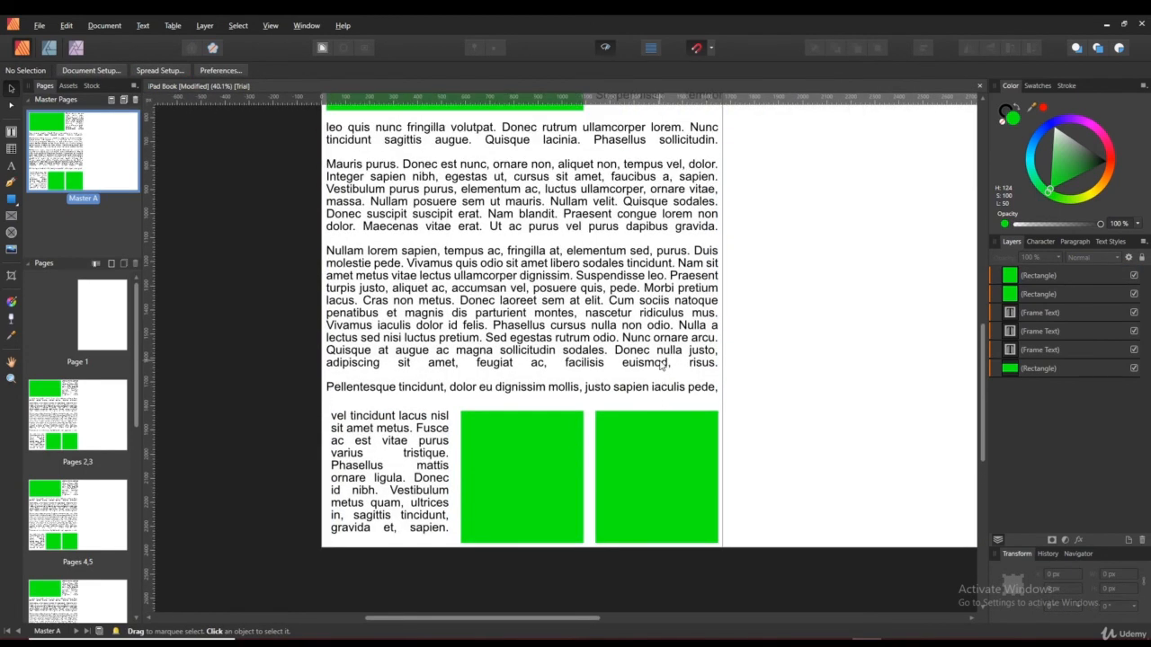
pyautogui.scroll(-2, 659, 362)
pyautogui.scroll(1, 661, 364)
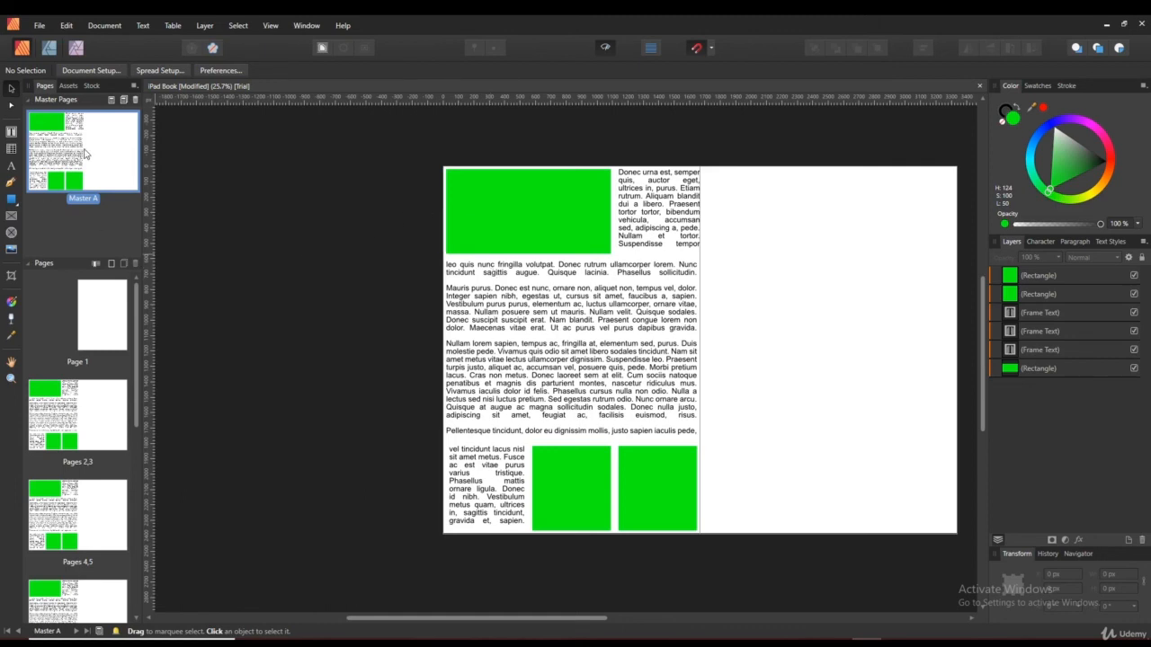
pyautogui.hotkey('ctrl', '+')
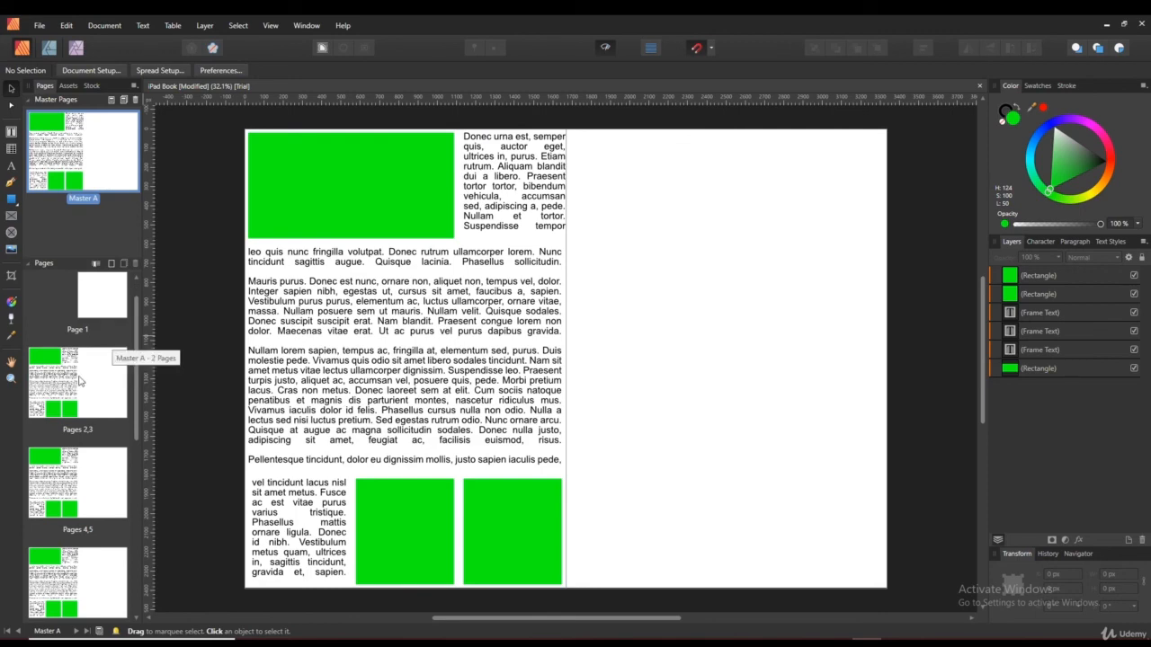
# Step: Check the master layout on pages 2,3, pages 4,5 and the following spread, and return to Master A
pyautogui.doubleClick(79, 381)
pyautogui.doubleClick(70, 477)
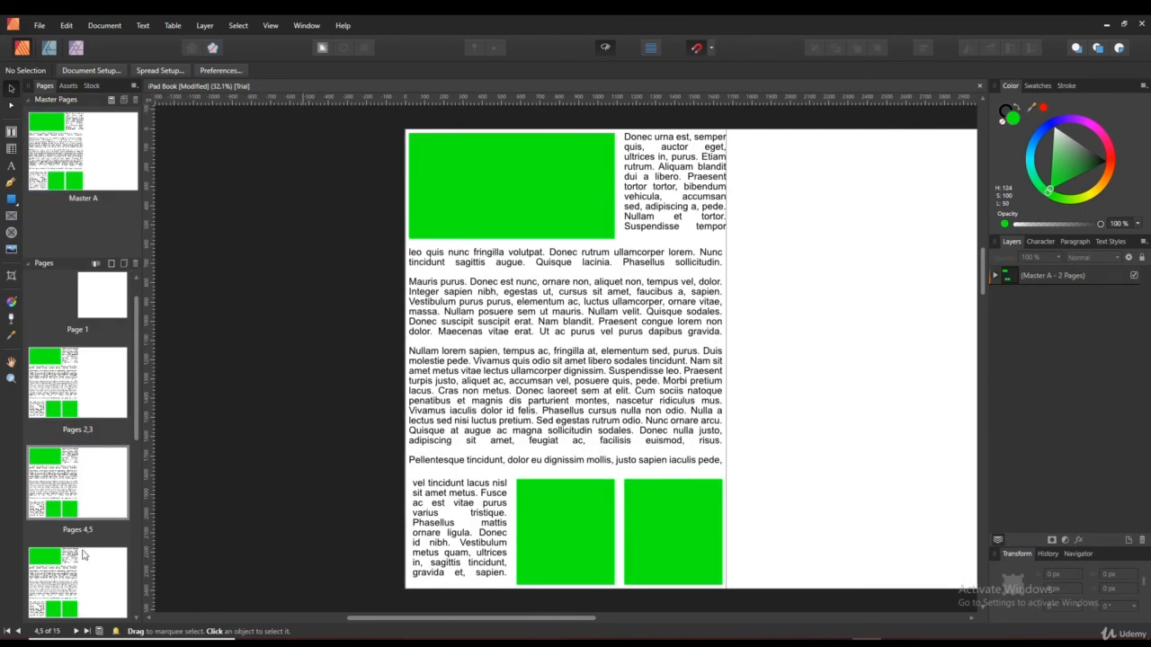
pyautogui.doubleClick(83, 564)
pyautogui.doubleClick(52, 401)
pyautogui.doubleClick(77, 175)
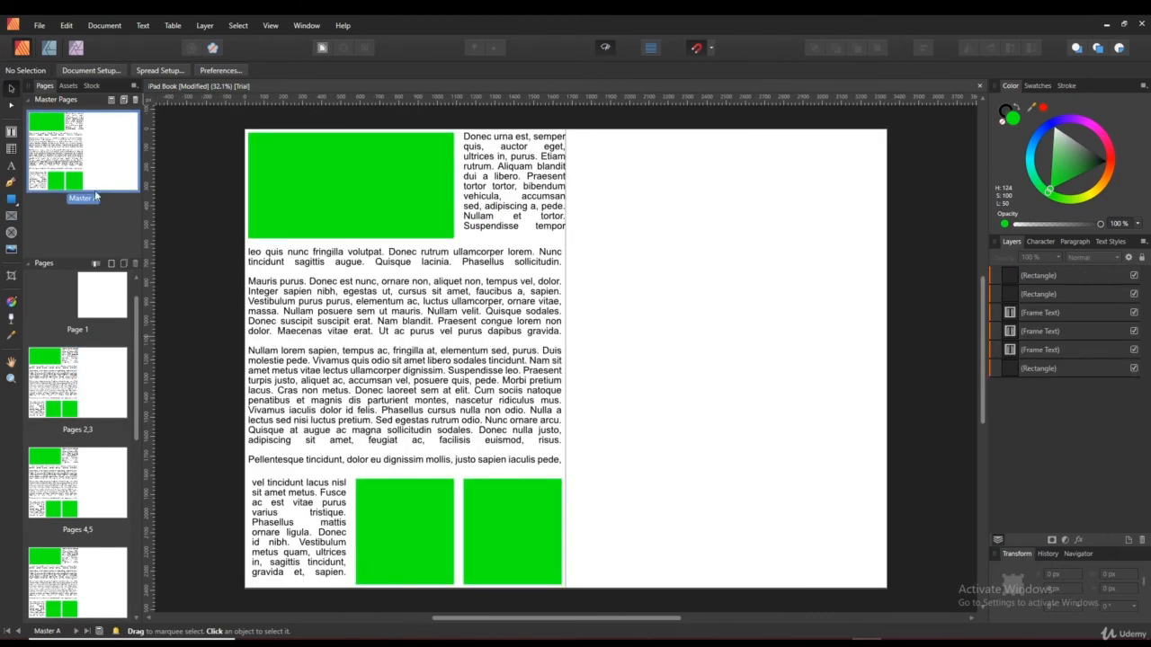
# Step: Turn off preview mode on Master A to show its guide grid and frame outlines
pyautogui.scroll(1, 415, 400)
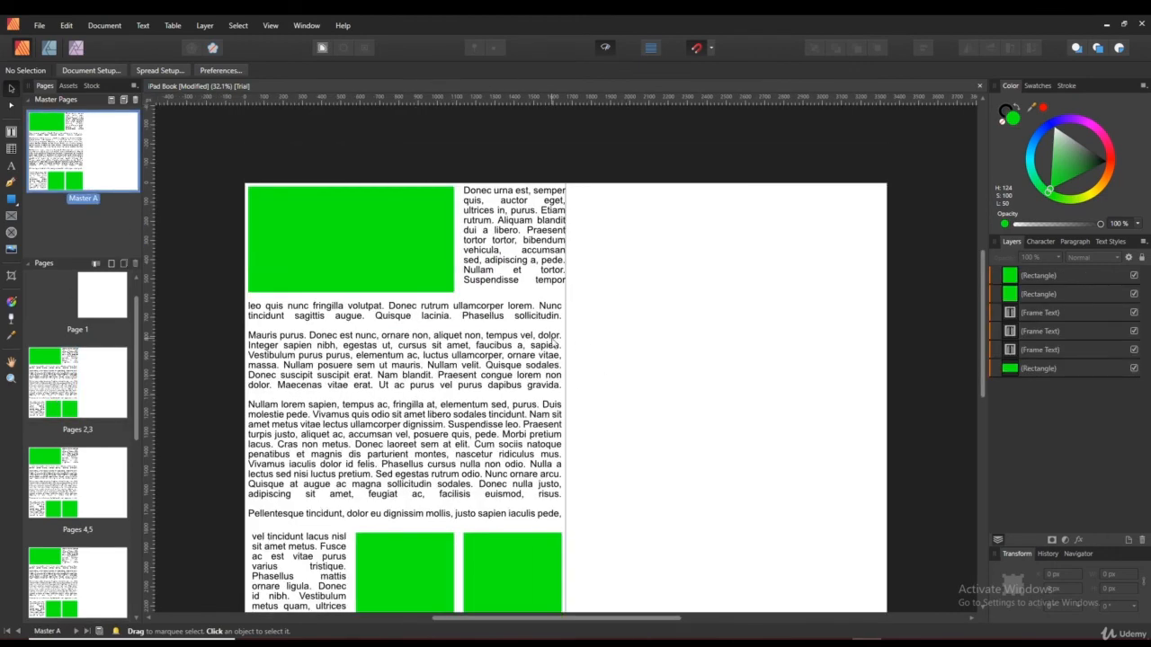
pyautogui.scroll(-1, 607, 337)
pyautogui.scroll(1, 558, 407)
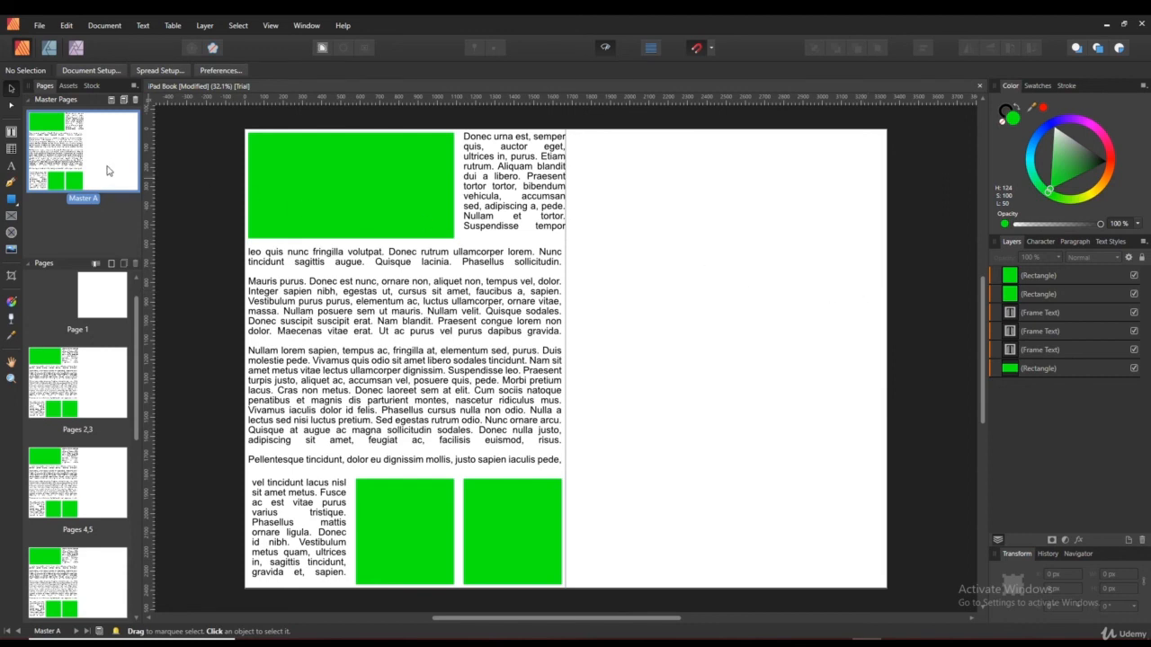
pyautogui.click(607, 47)
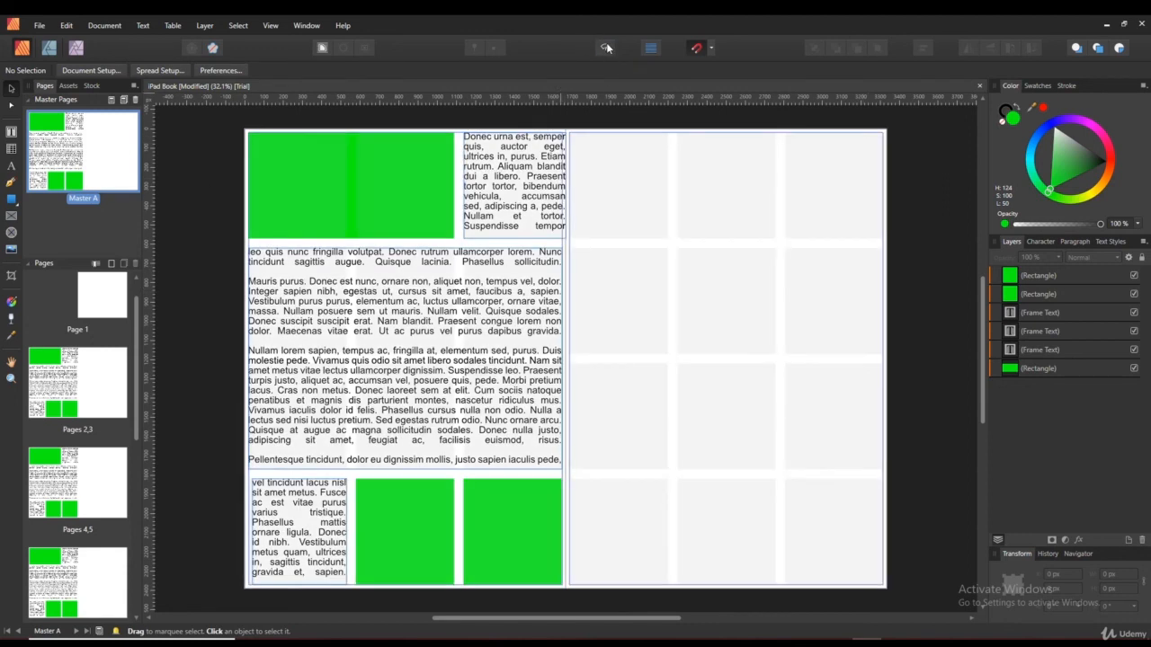